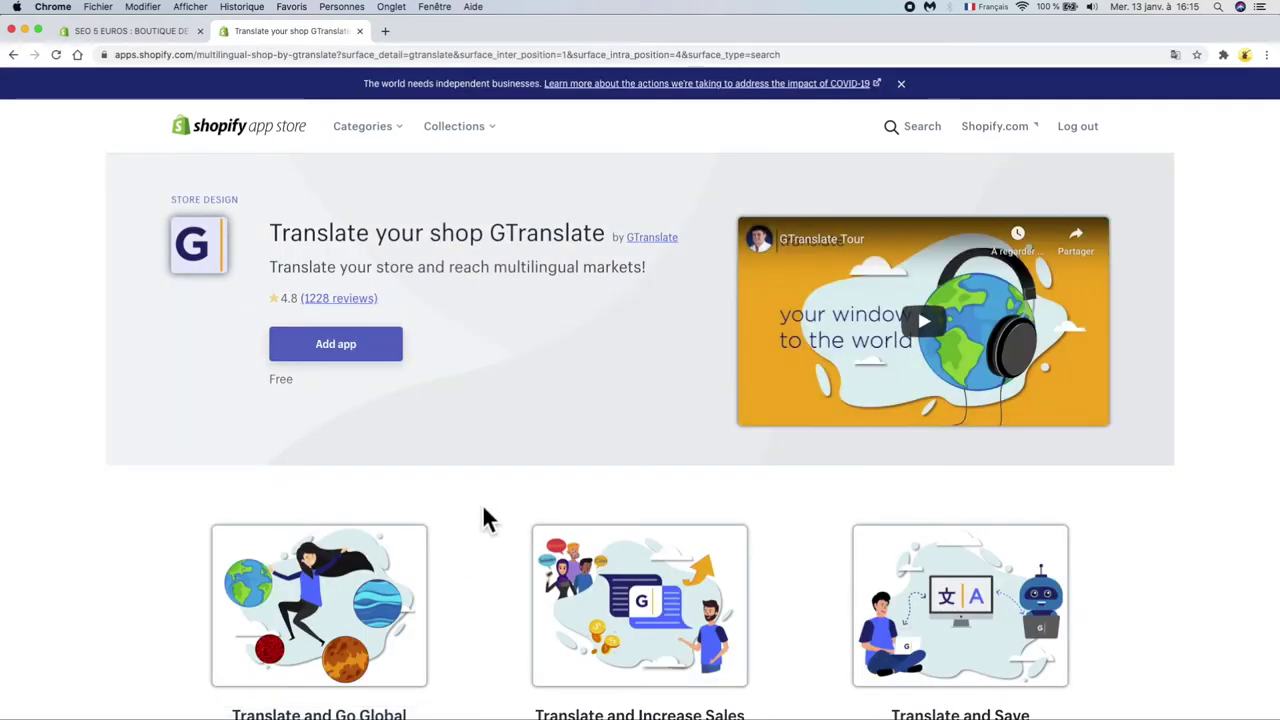
- Review the GTranslate app's pricing and ratings, and install Translate your shop GTranslate in the store
scroll(482, 520, down, 10)
scroll(483, 518, down, 5)
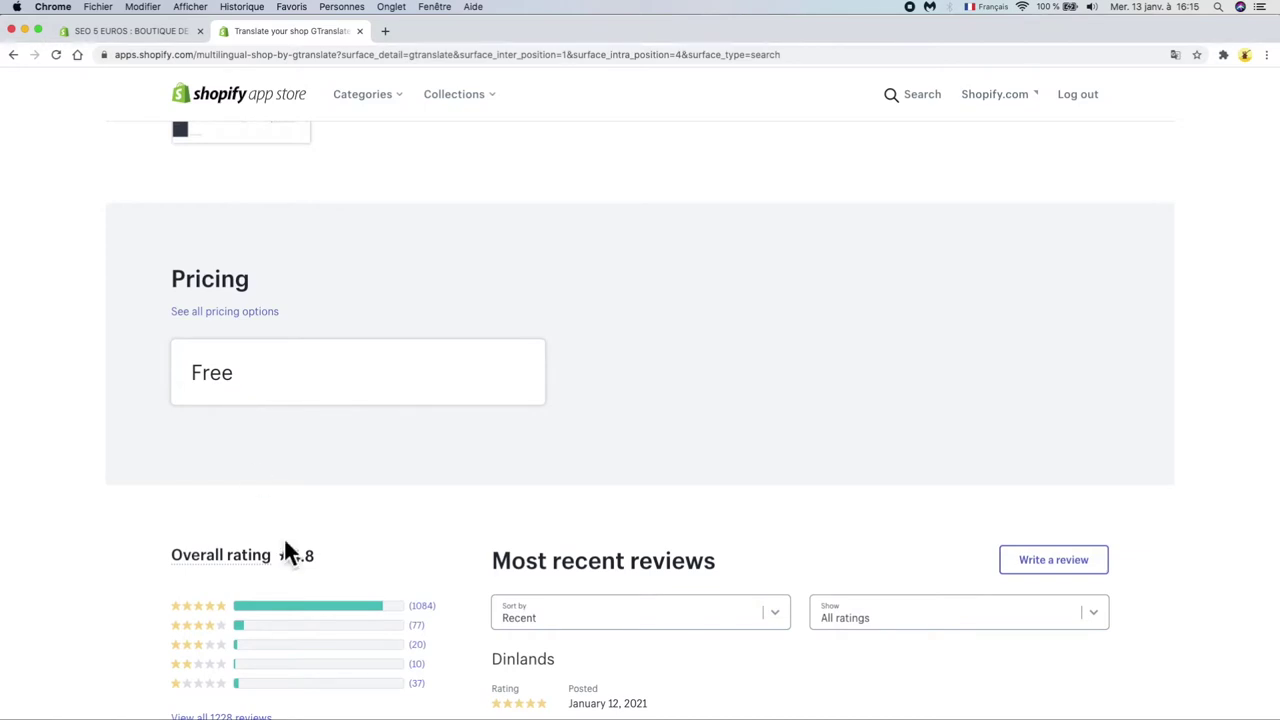
scroll(309, 586, down, 3)
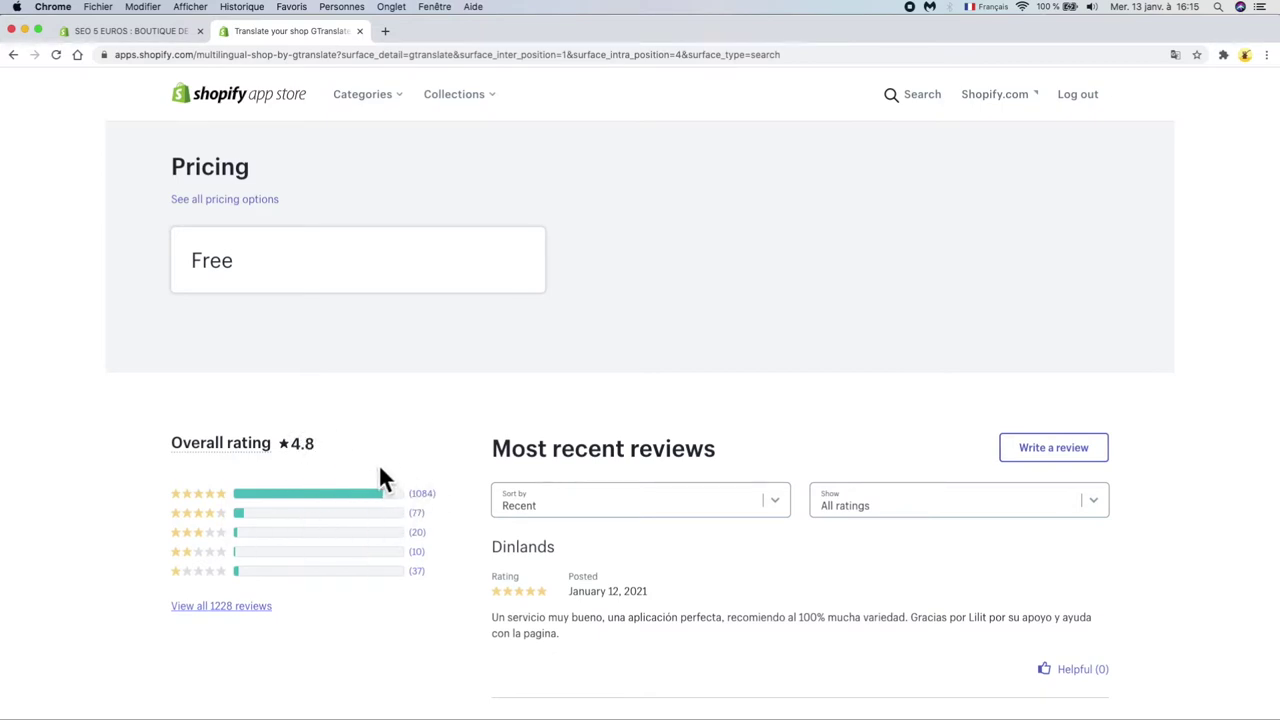
scroll(394, 444, up, 20)
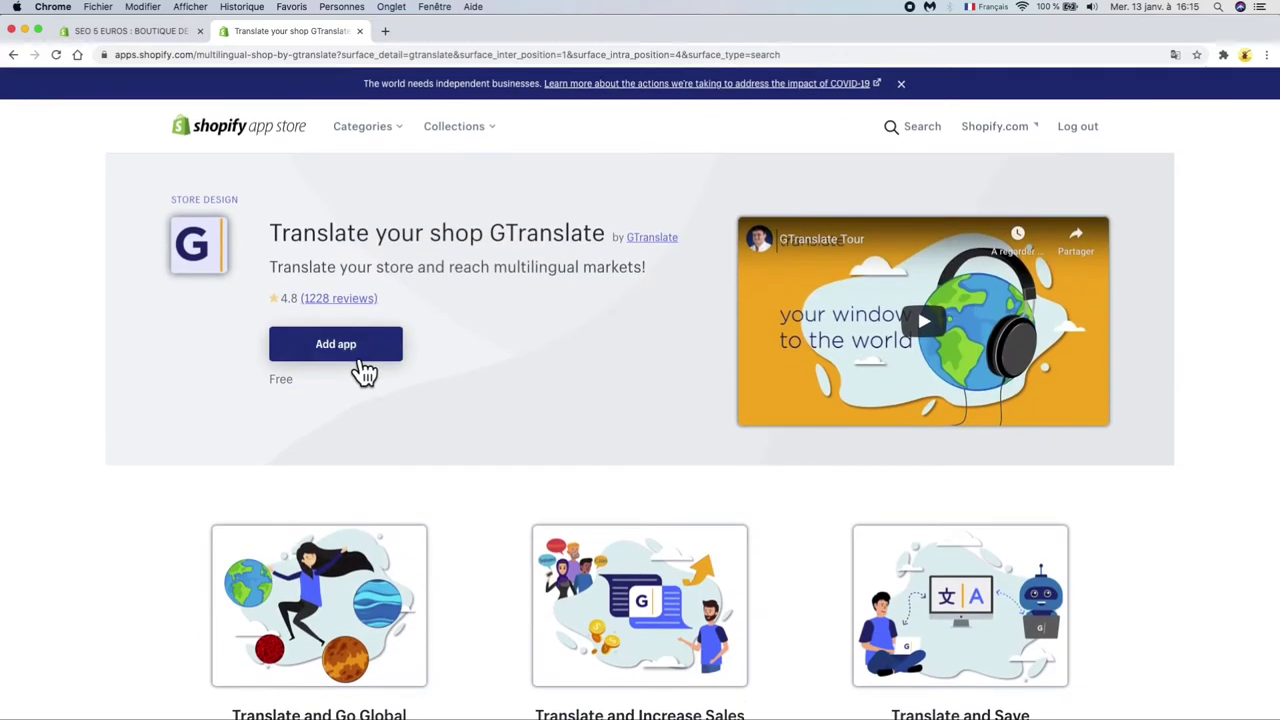
click(352, 350)
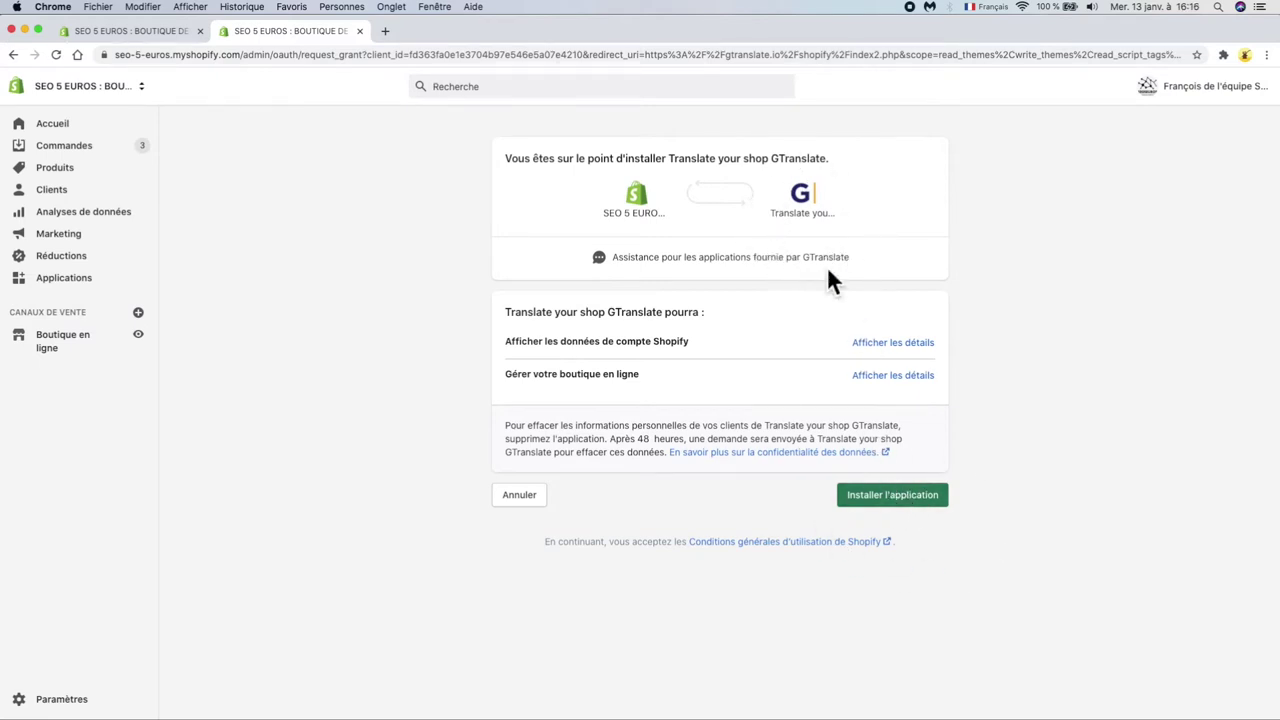
click(902, 500)
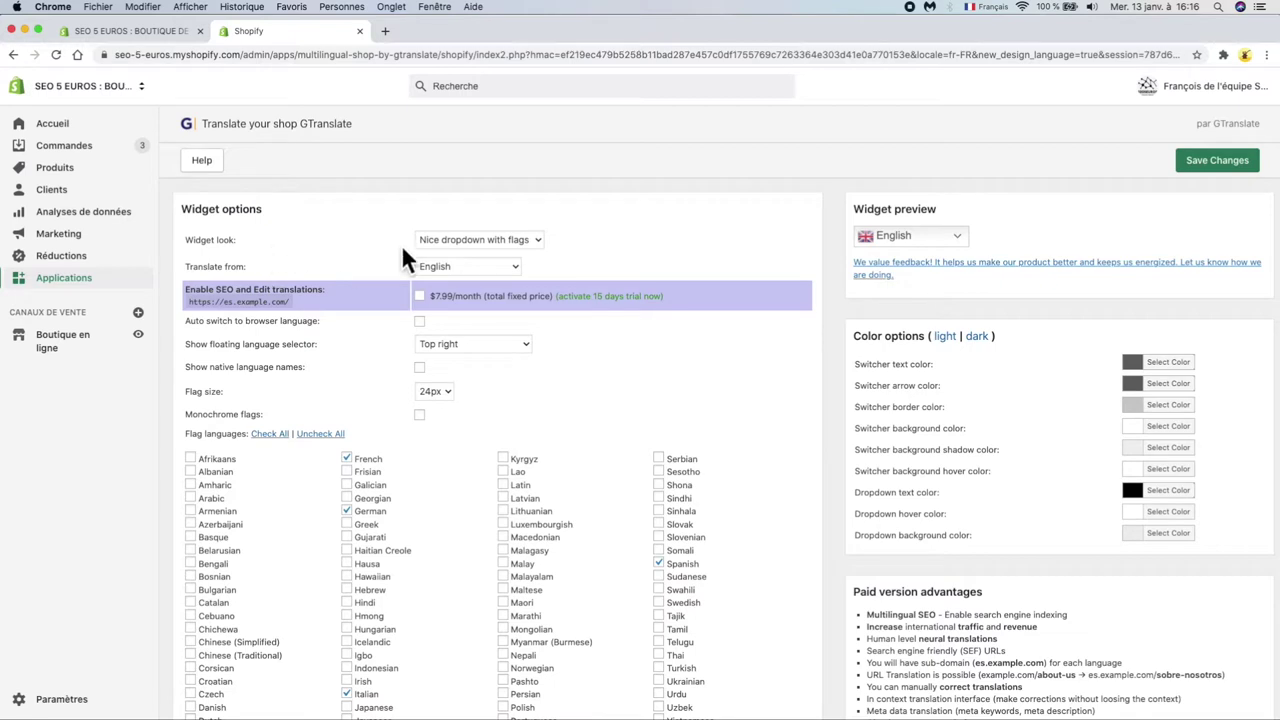
- Keep the widget look as Nice dropdown with flags and set the language to translate from to French
click(537, 243)
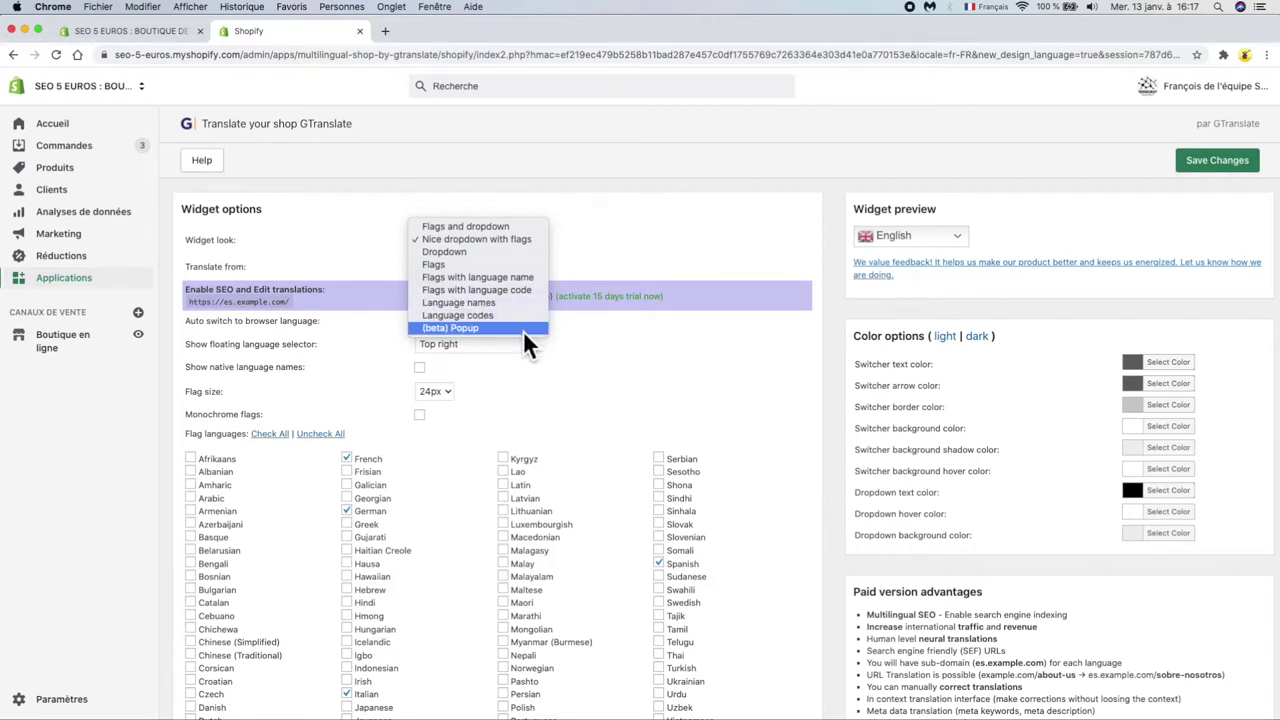
click(530, 248)
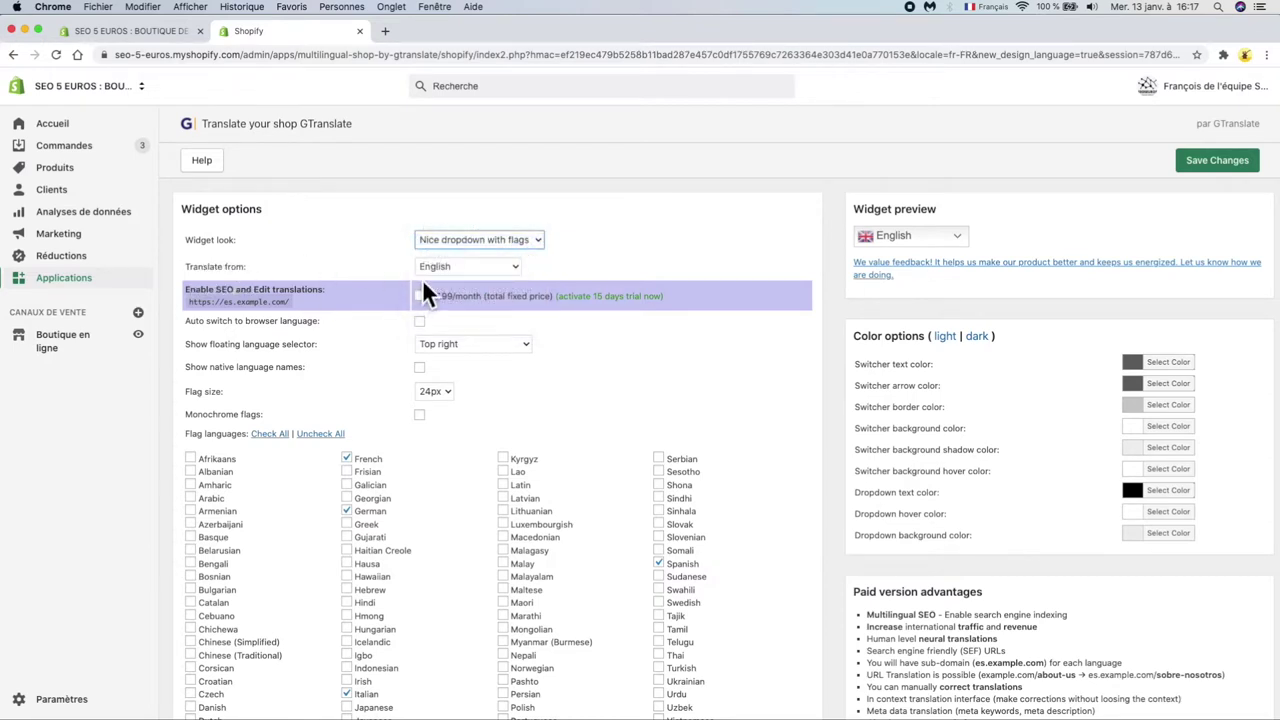
click(493, 270)
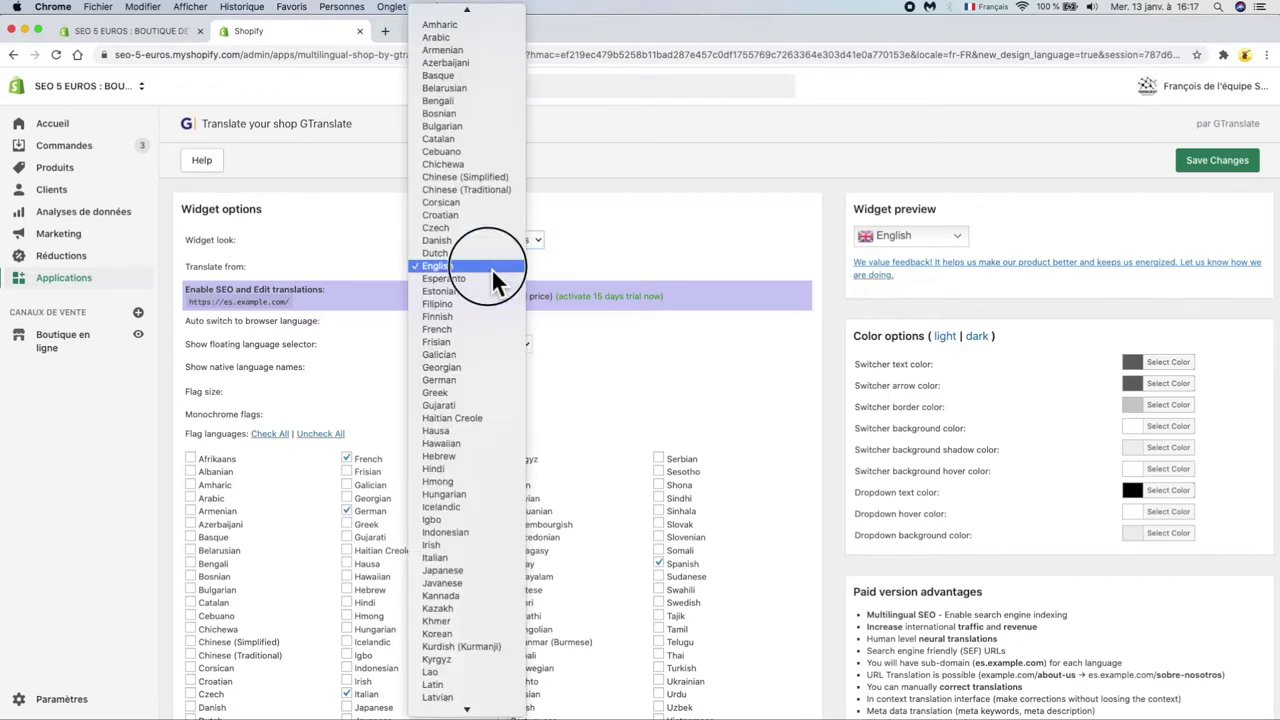
click(493, 329)
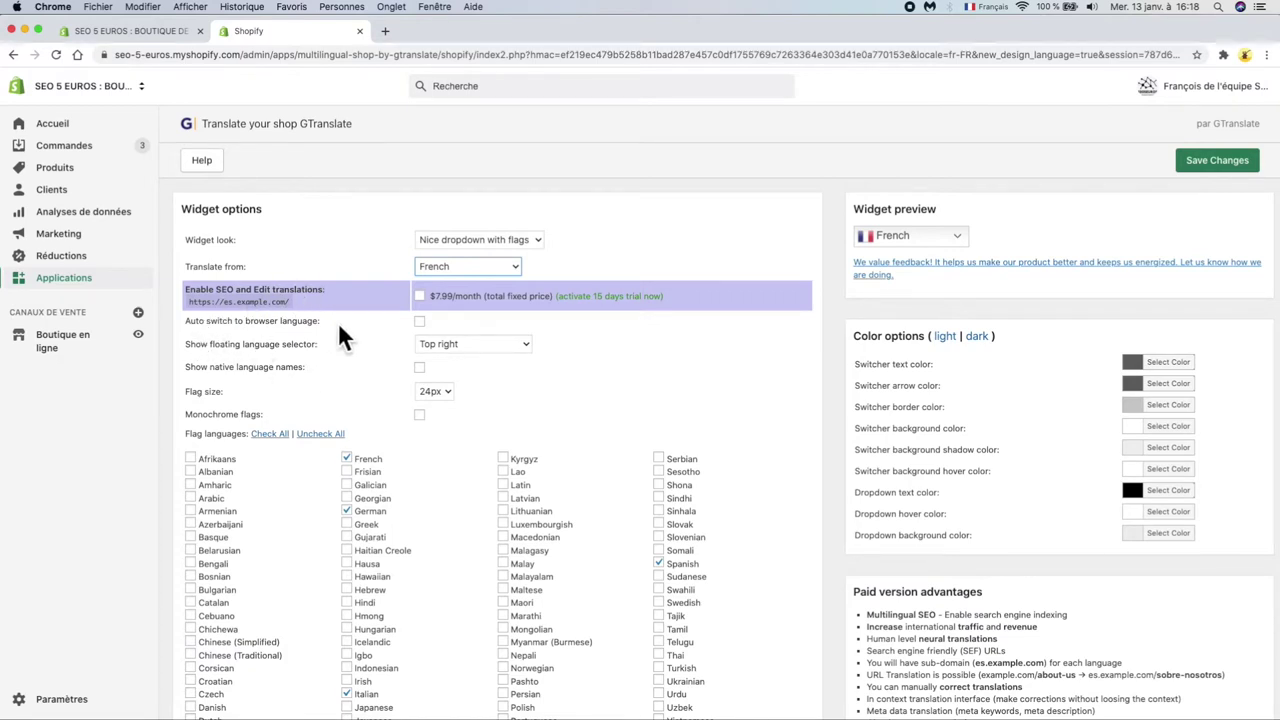
- Enable automatic switching to the browser language and keep the floating language selector at Top right
click(420, 323)
click(513, 345)
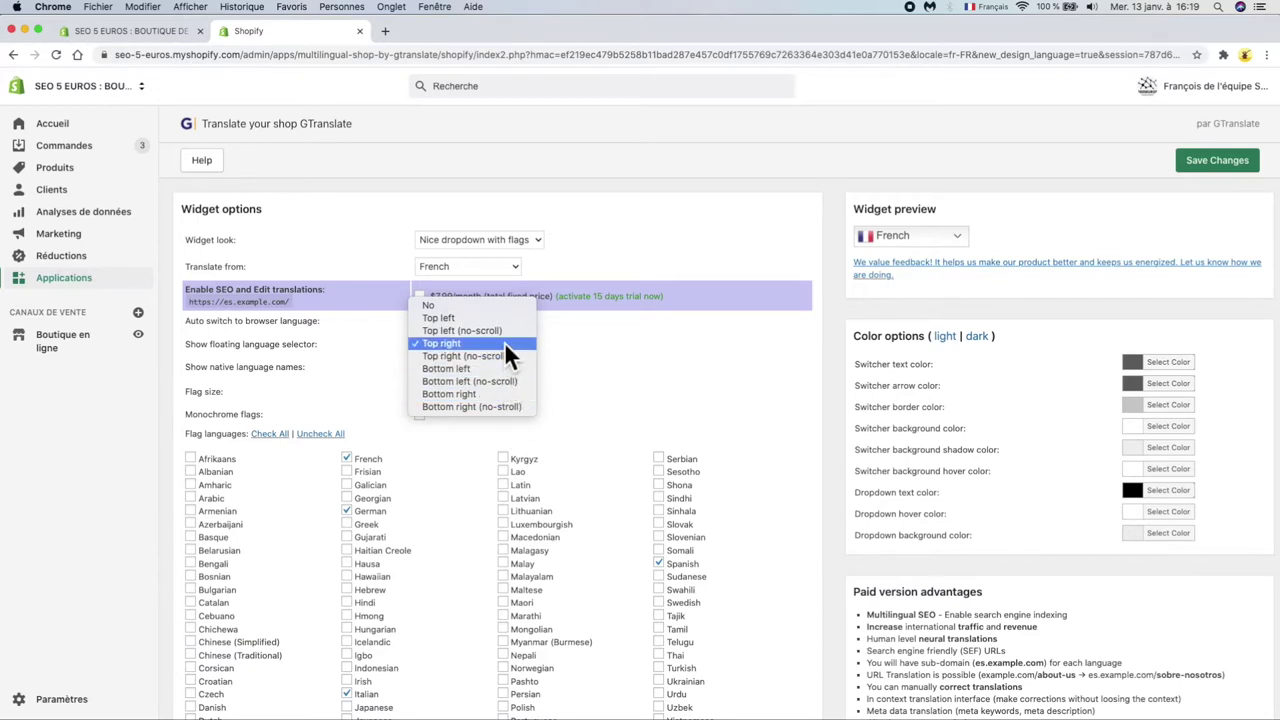
click(586, 350)
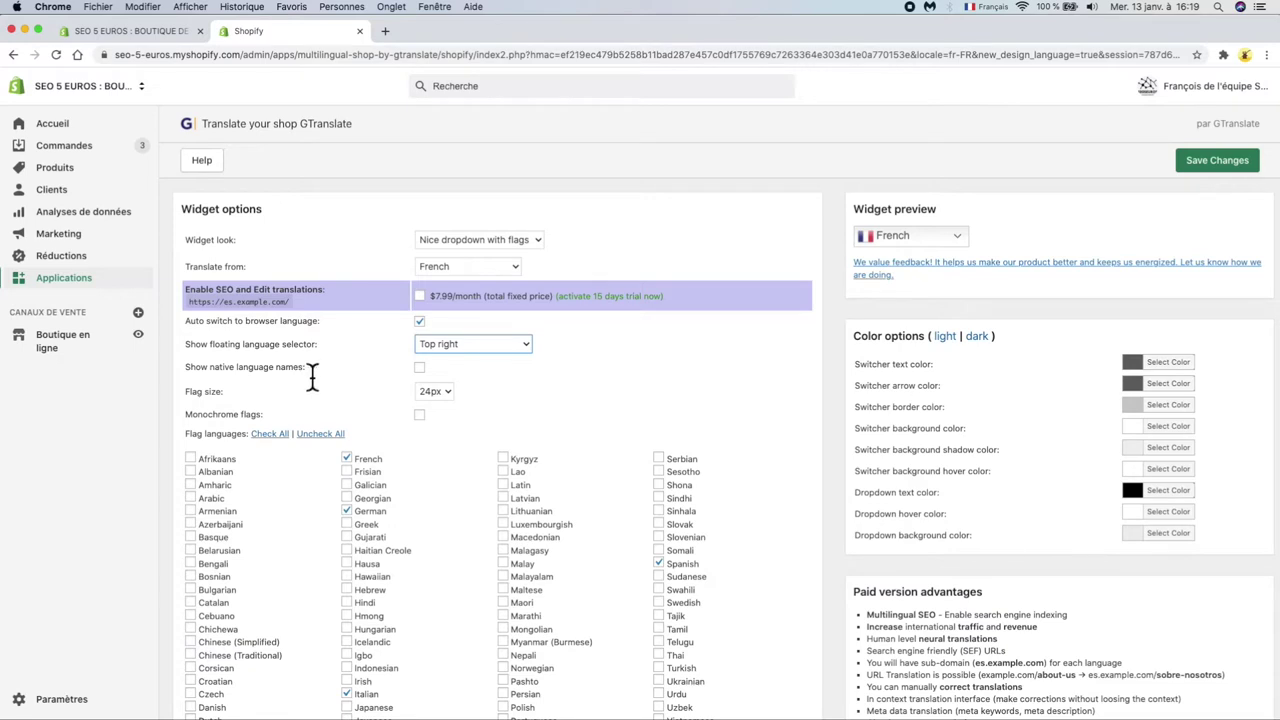
- Try native language names for the flag languages, then turn the option off again
click(419, 367)
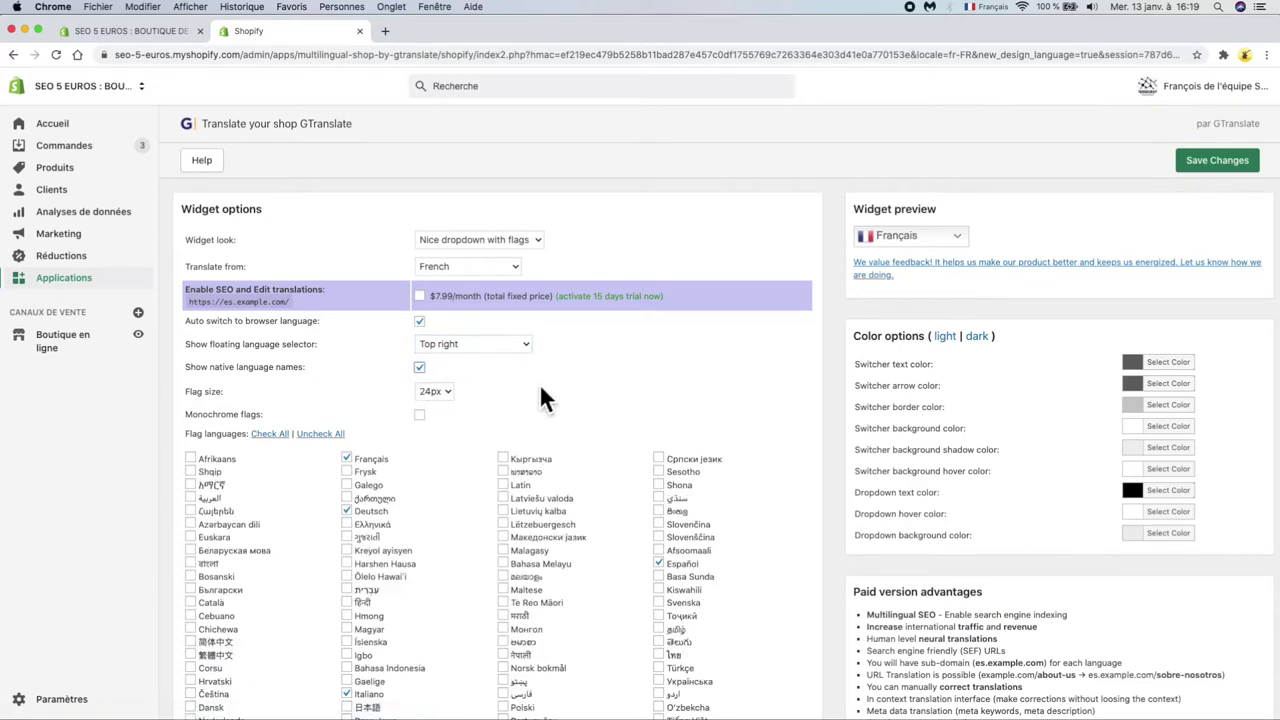
scroll(509, 425, down, 3)
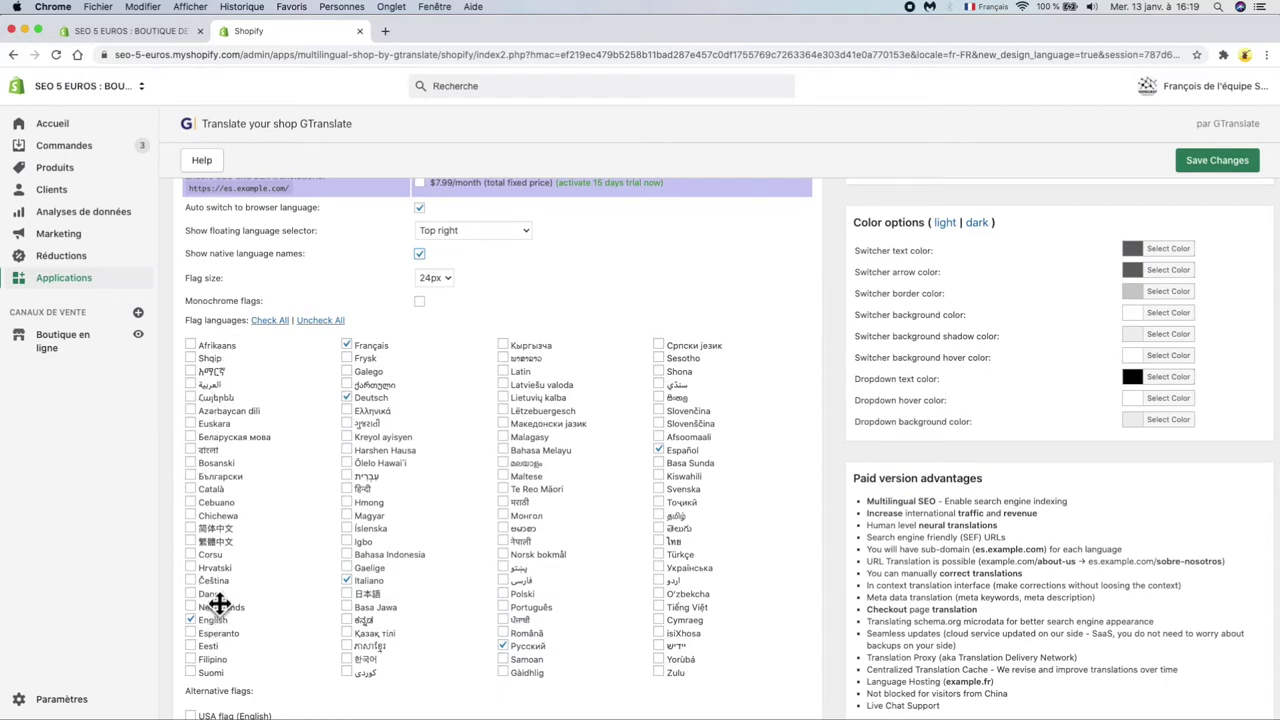
click(420, 256)
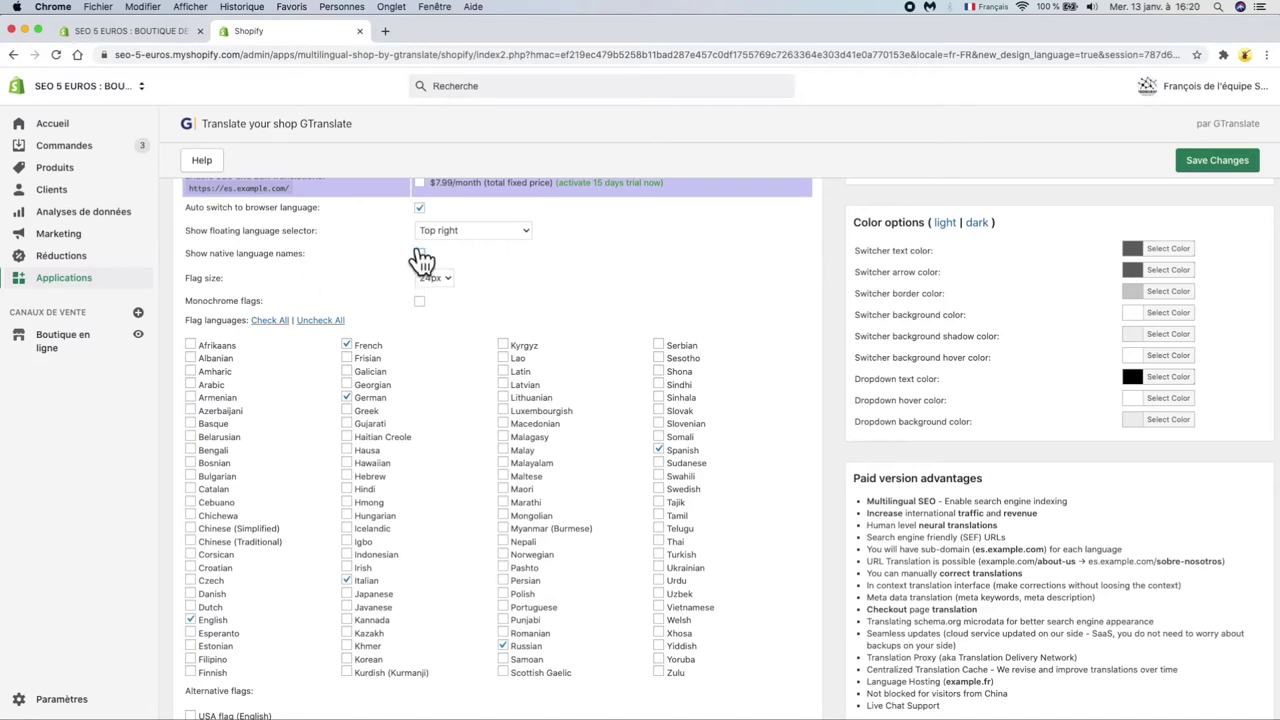
- Remove German, Italian, Russian and Spanish from the flag languages and enable the USA flag as the alternative for English
click(347, 398)
click(346, 581)
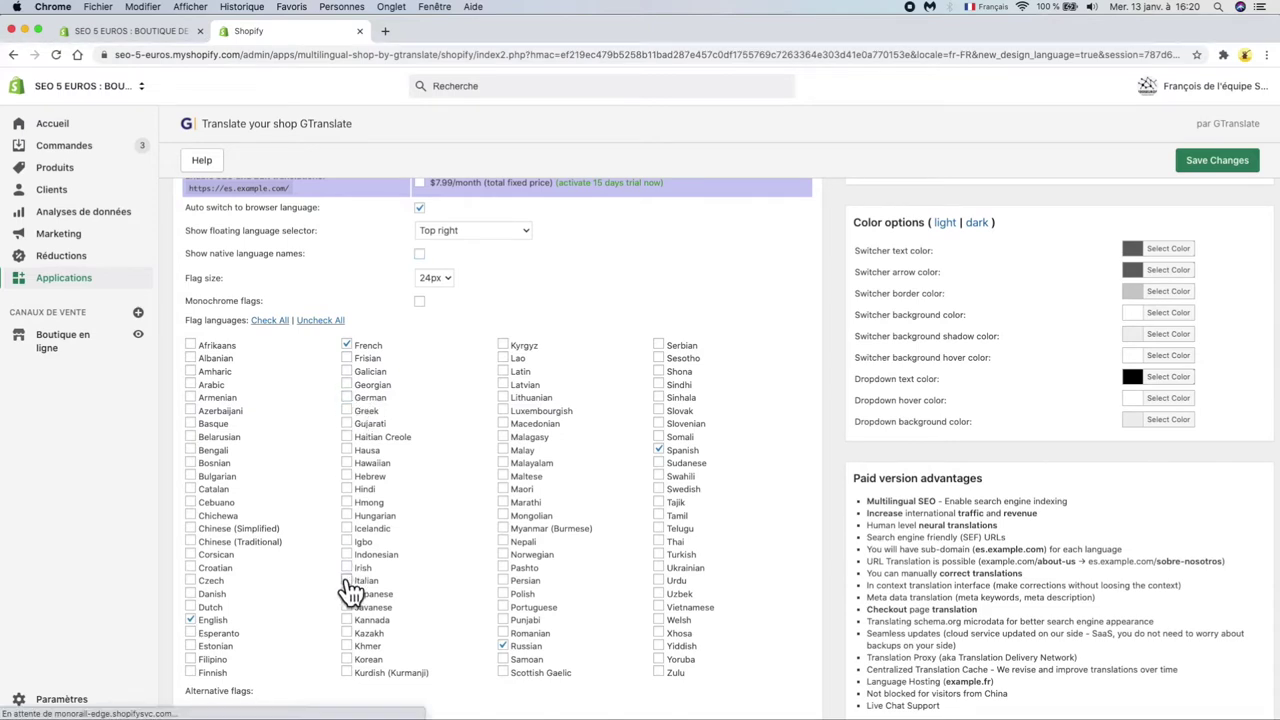
click(502, 646)
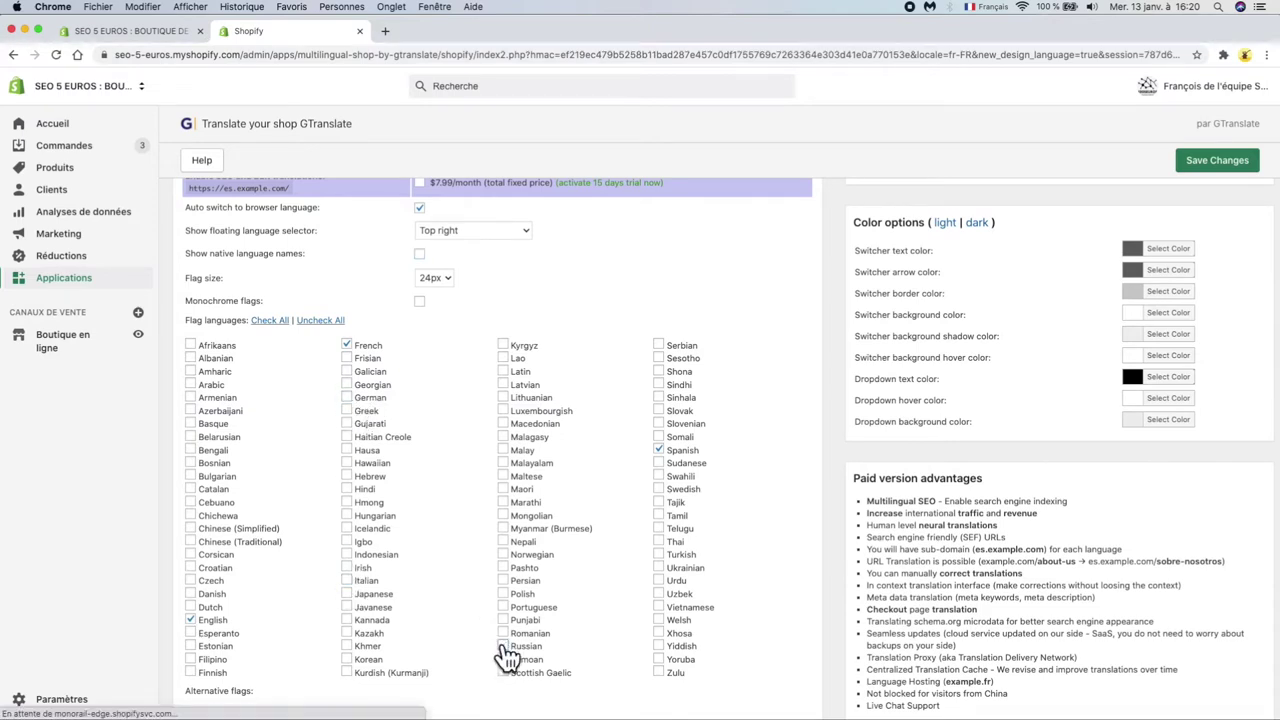
click(658, 451)
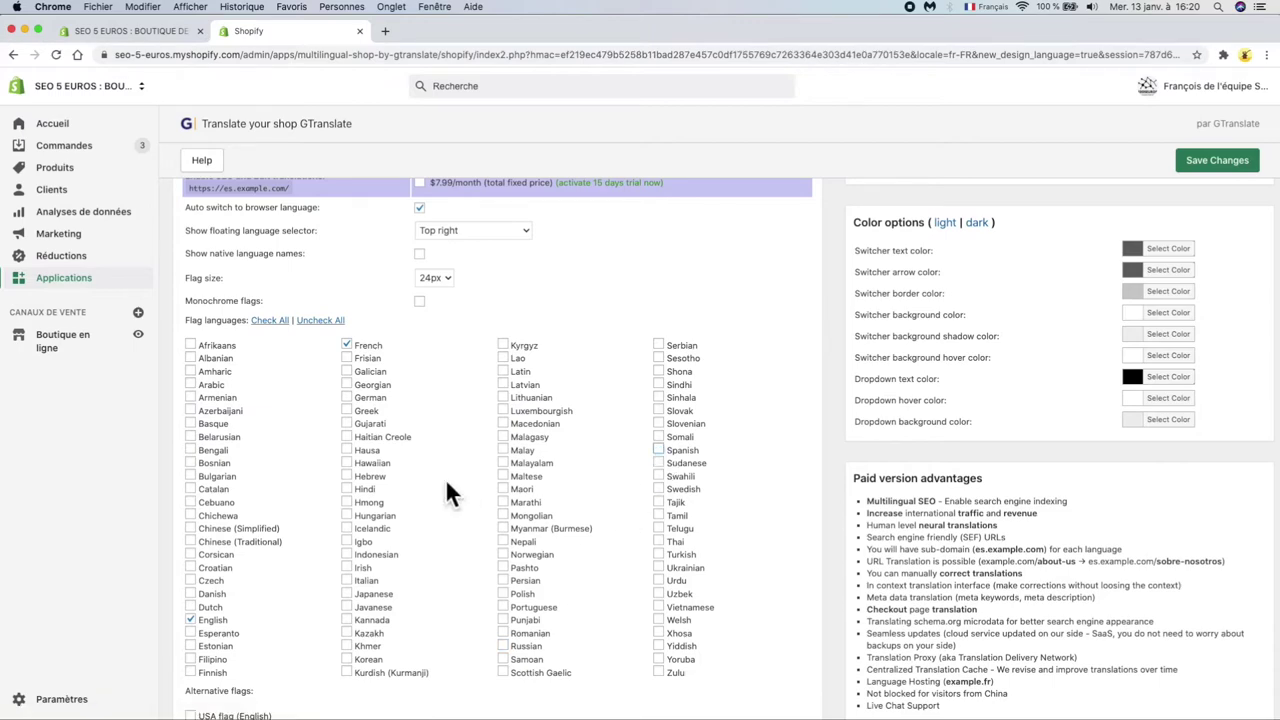
scroll(447, 485, down, 5)
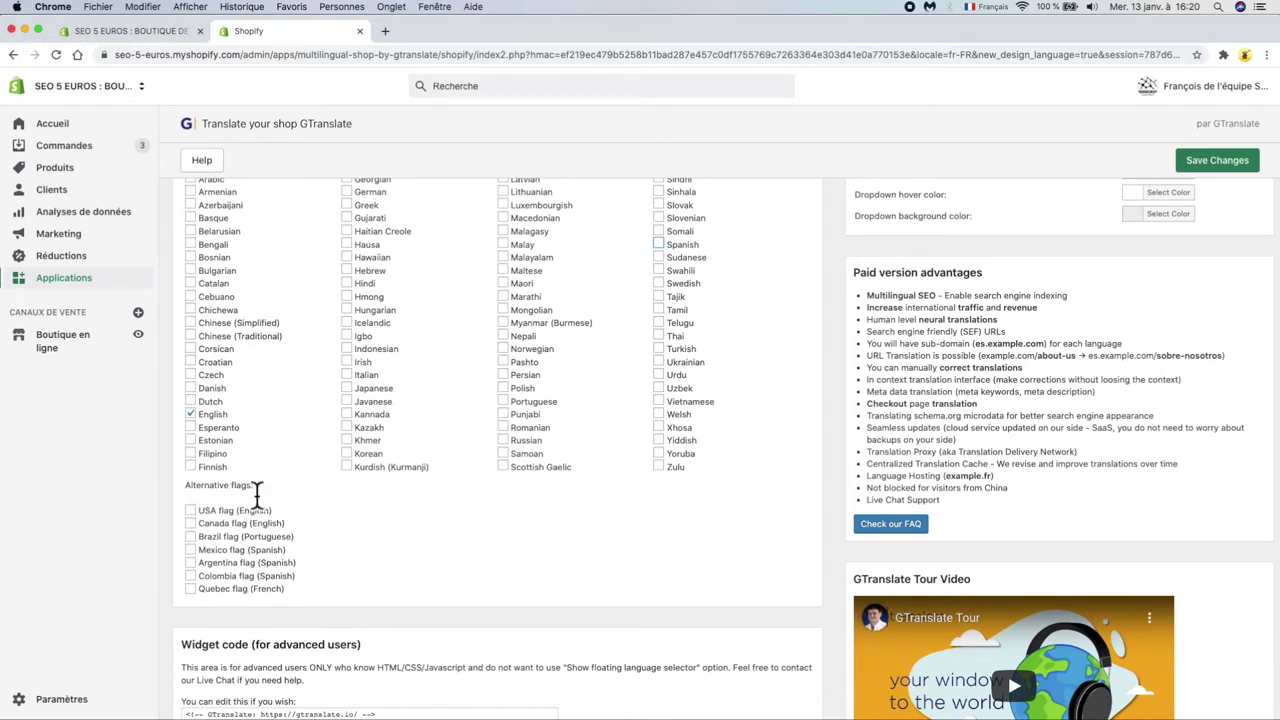
click(190, 512)
- Examine the widget code area, color options, paid version advantages, tour video and live chat sections of the app settings
scroll(323, 537, up, 1)
scroll(323, 537, down, 4)
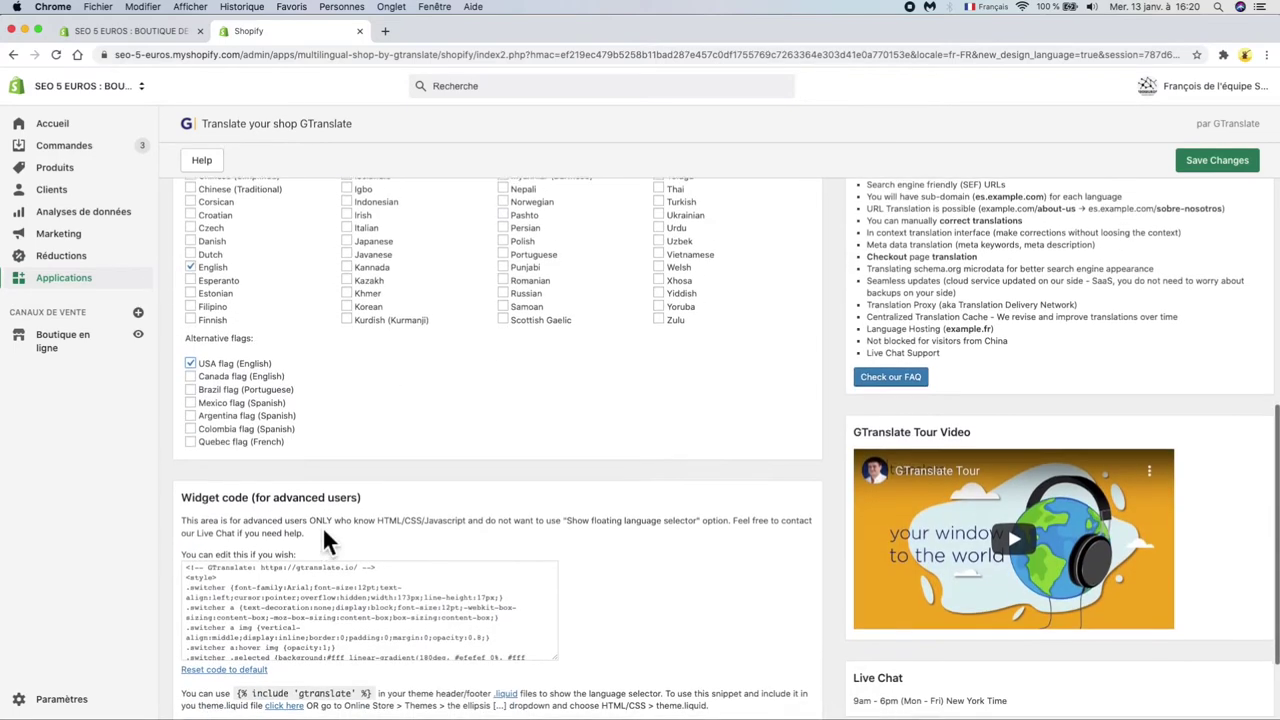
scroll(322, 530, down, 1)
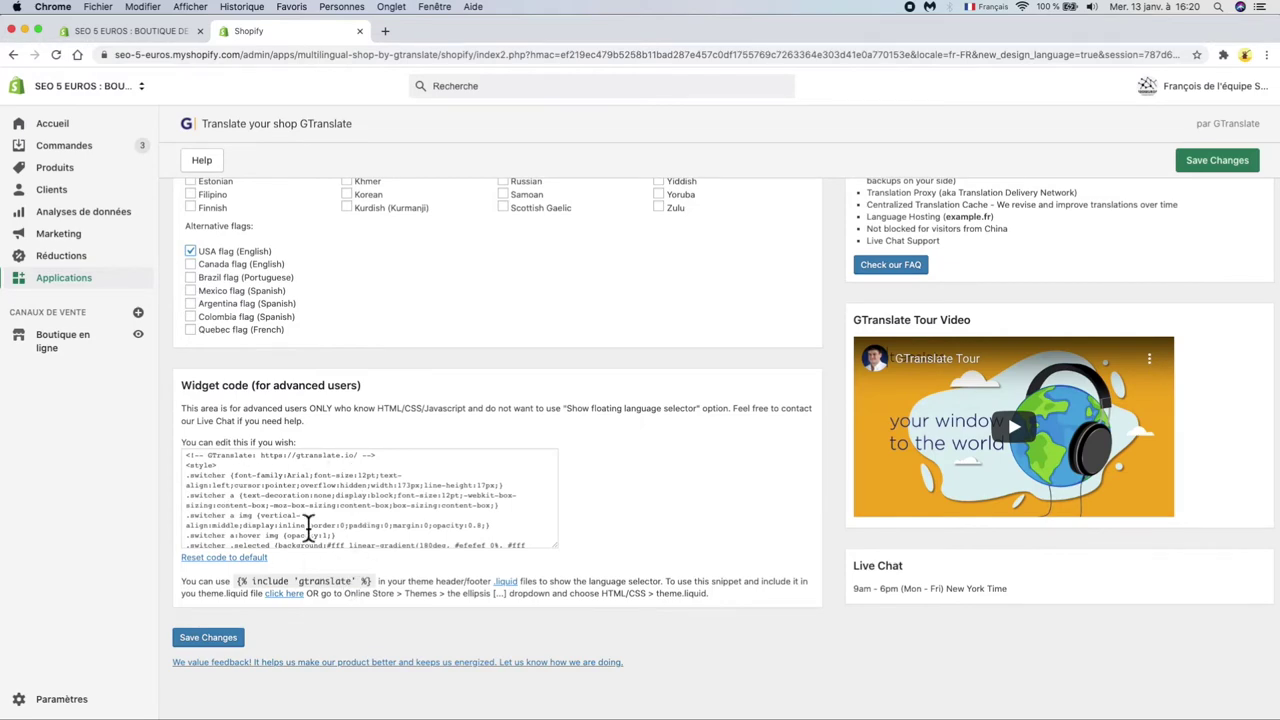
scroll(408, 455, up, 7)
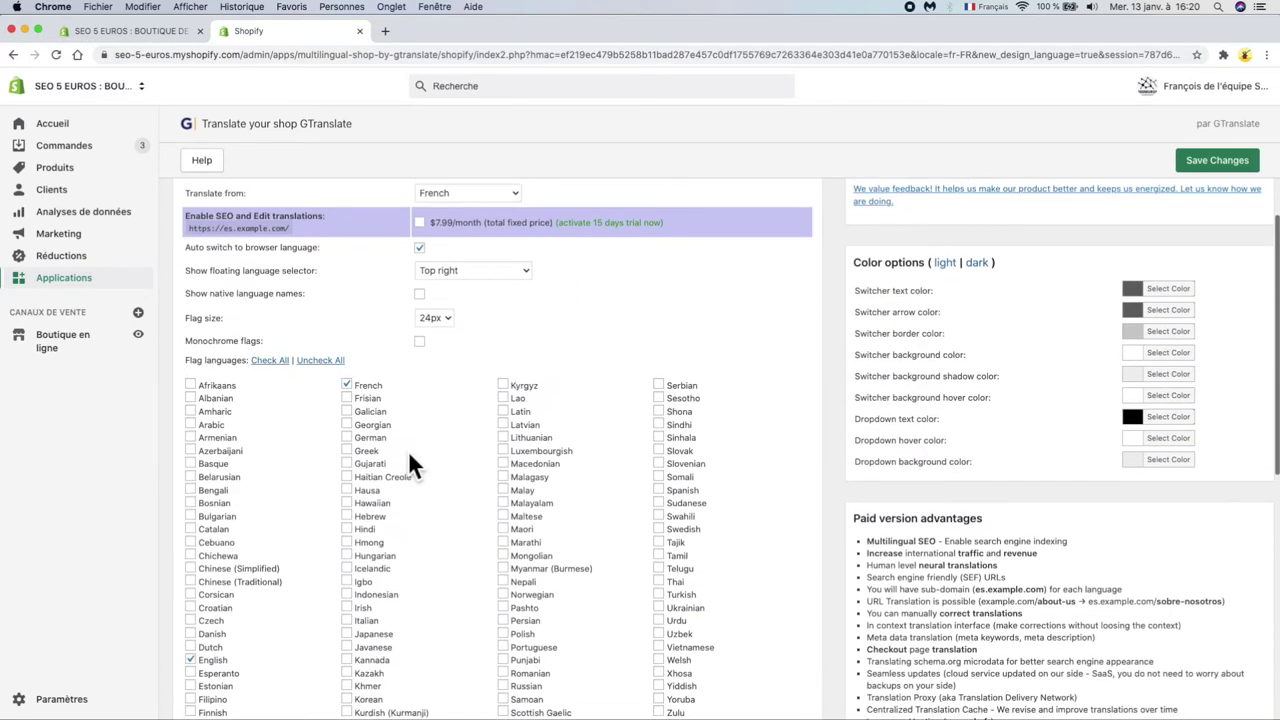
scroll(408, 450, up, 2)
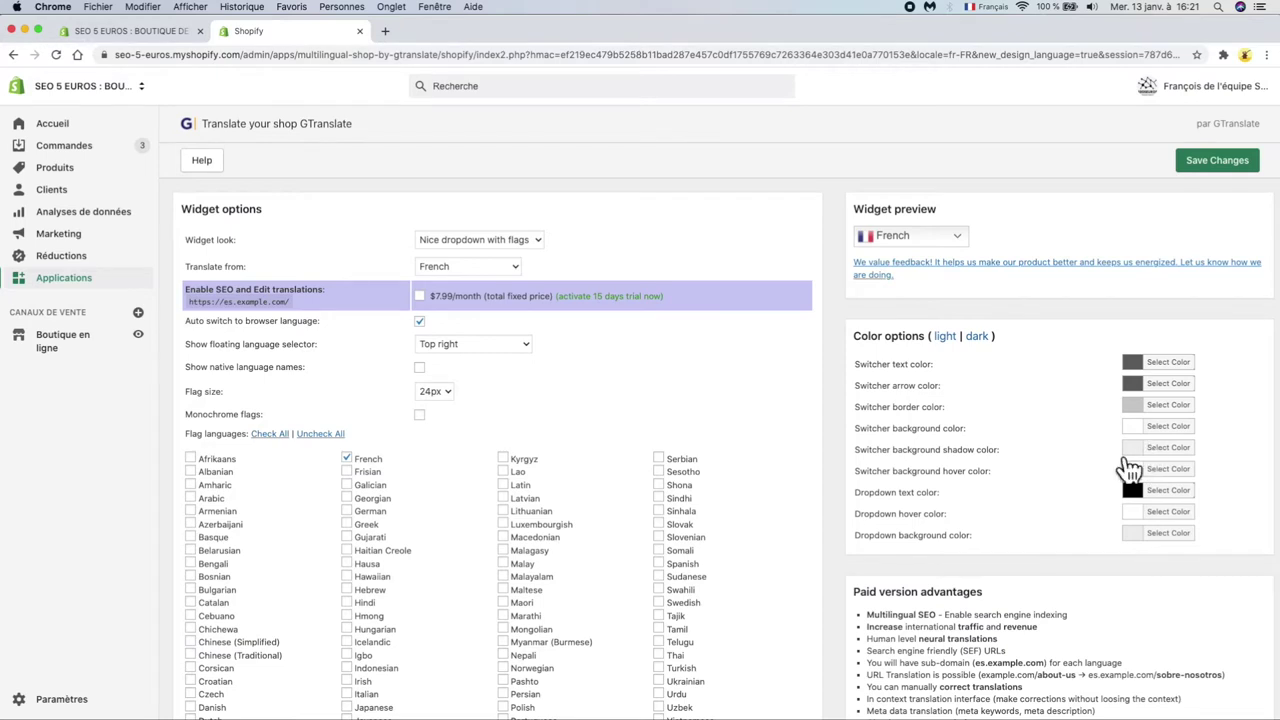
scroll(1003, 510, down, 2)
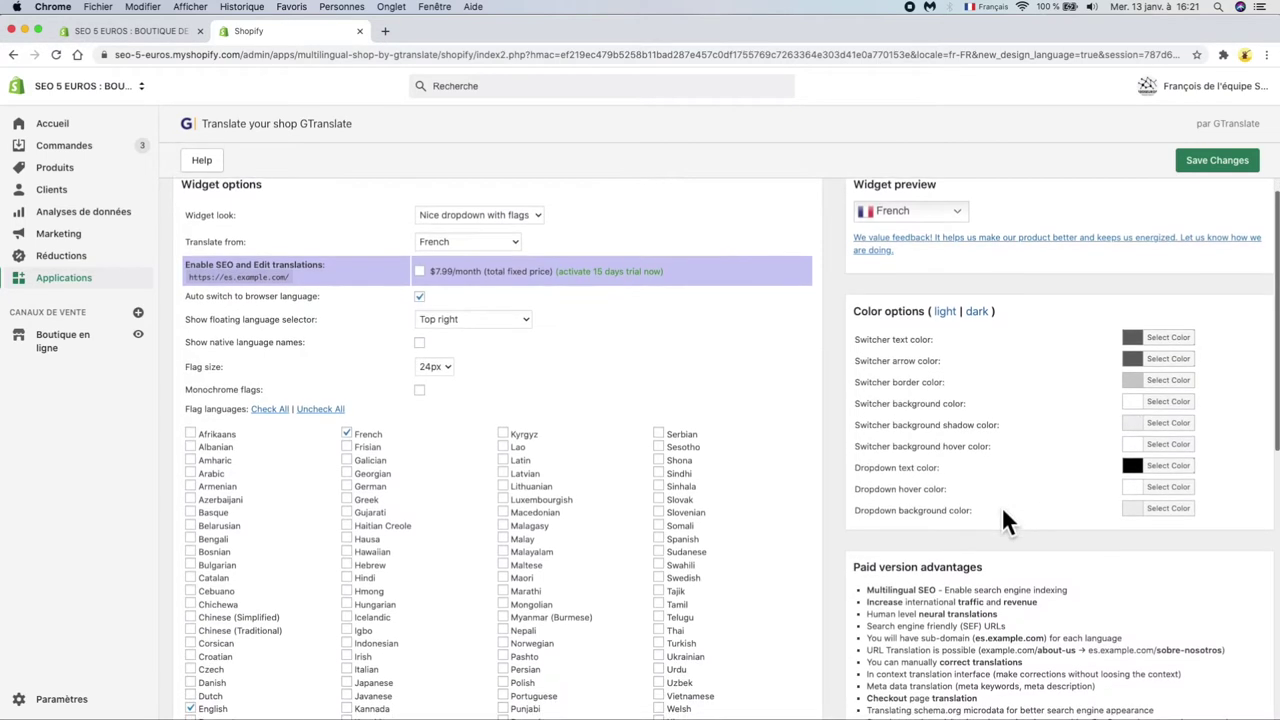
scroll(1001, 506, down, 5)
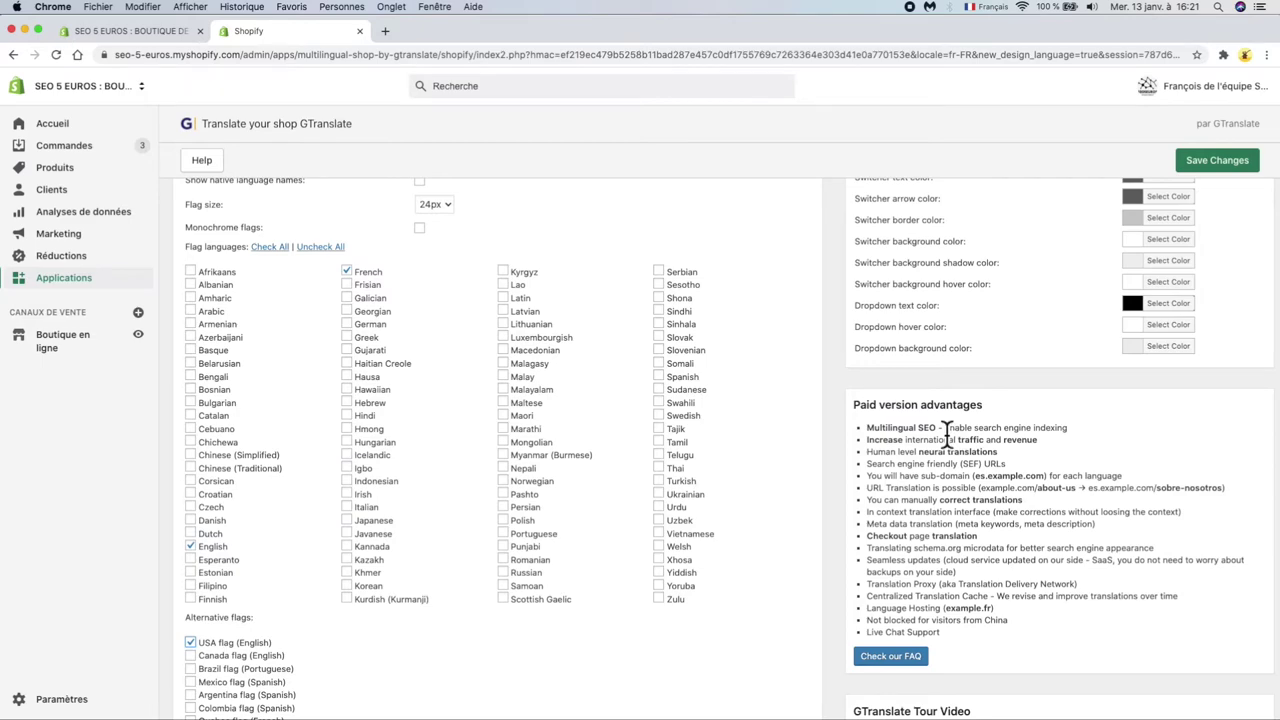
scroll(946, 530, down, 5)
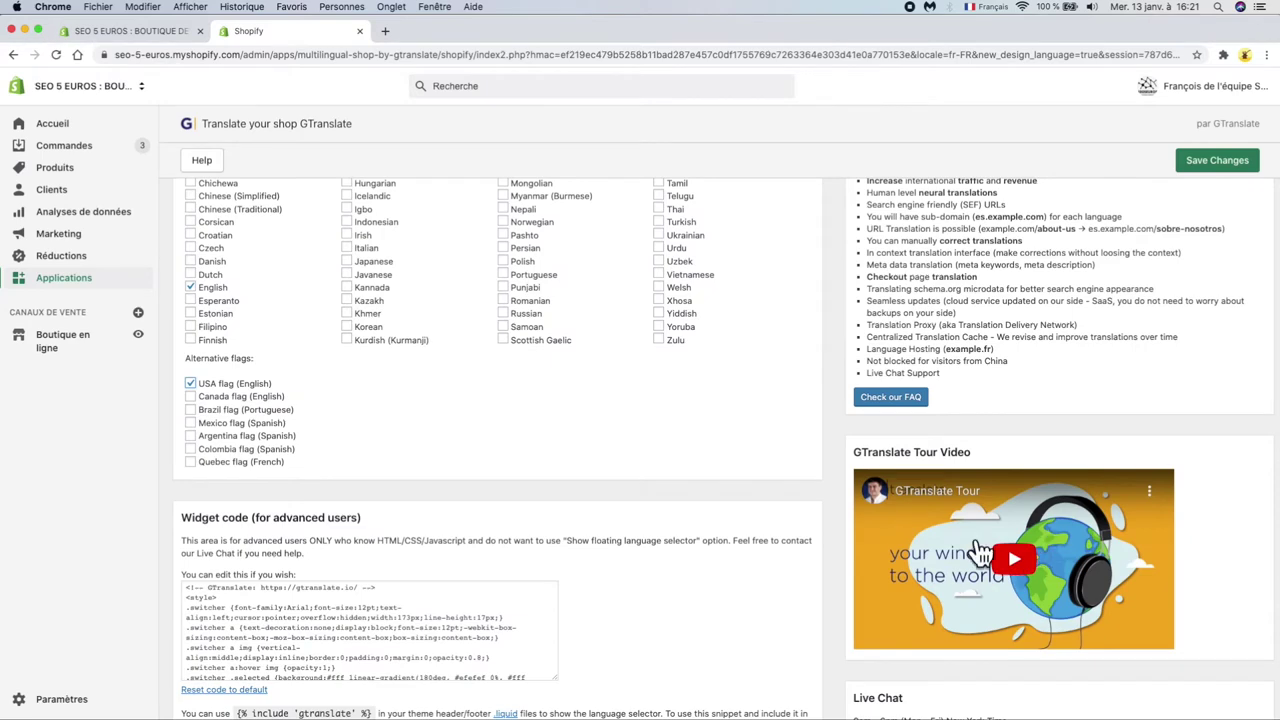
scroll(975, 550, down, 2)
scroll(980, 553, down, 1)
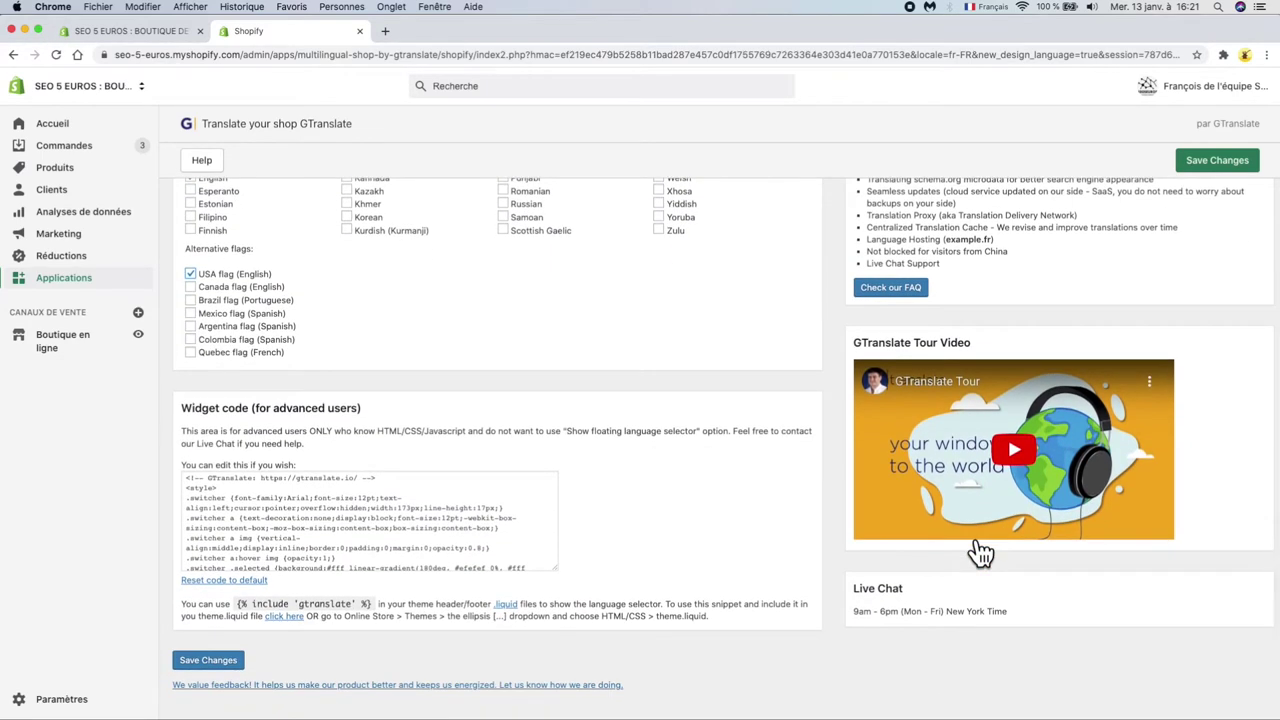
- Save the GTranslate widget settings and open the storefront from the online store's themes page
scroll(980, 553, up, 10)
click(1220, 162)
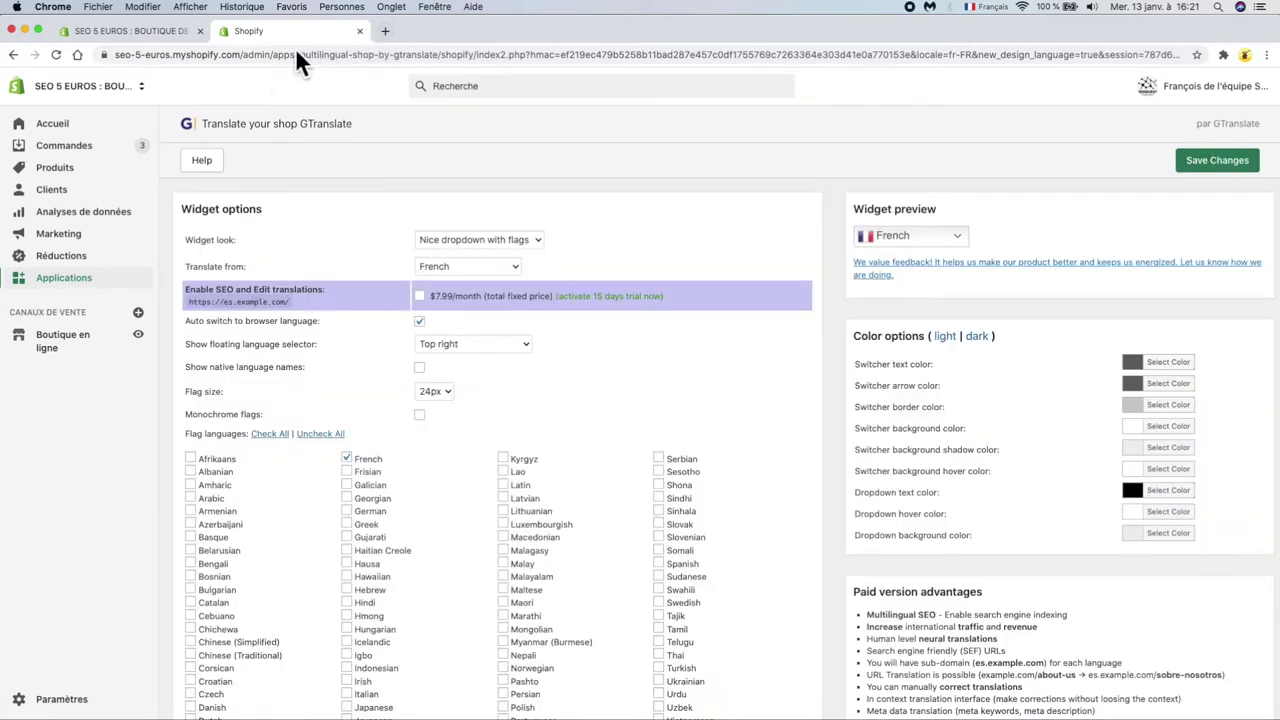
click(150, 33)
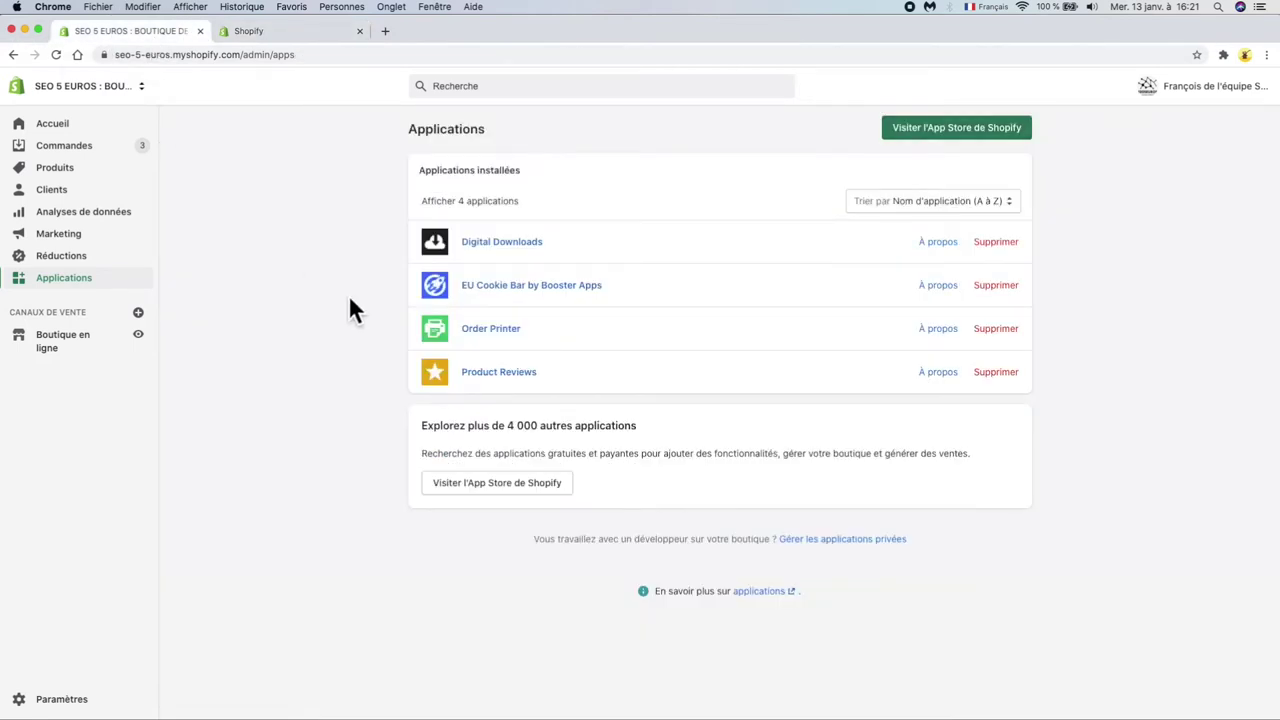
click(56, 338)
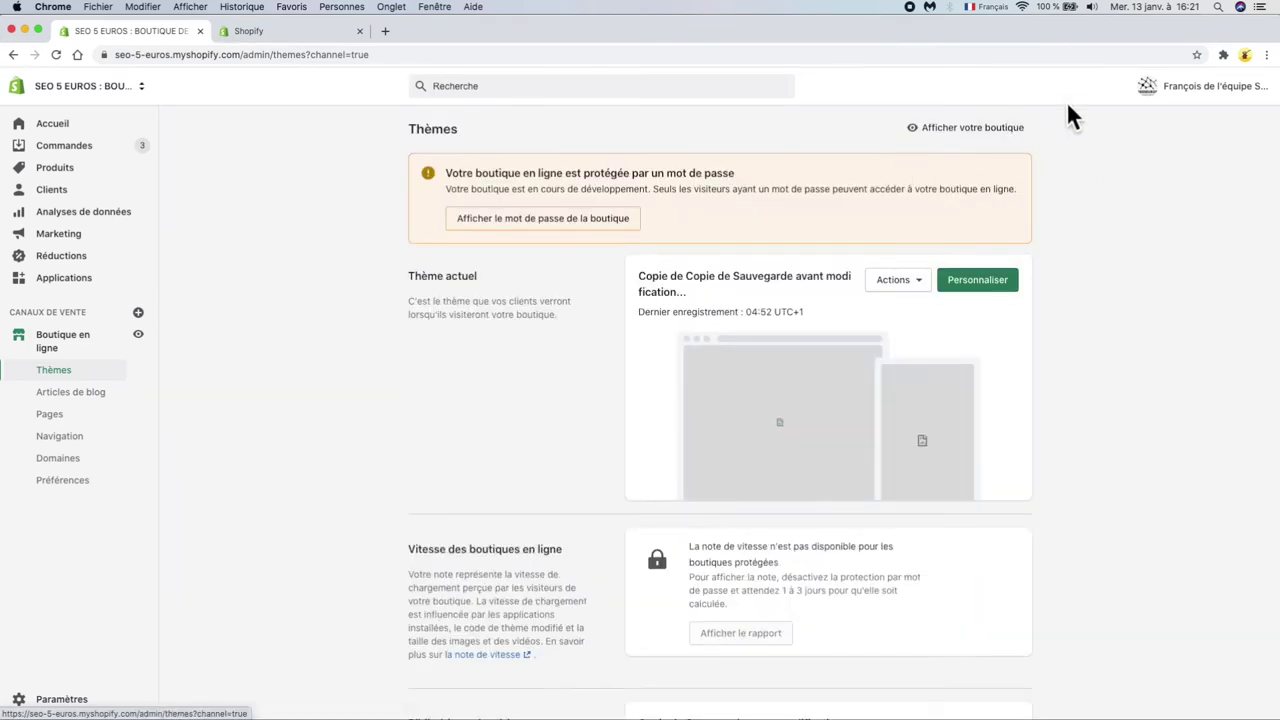
click(958, 129)
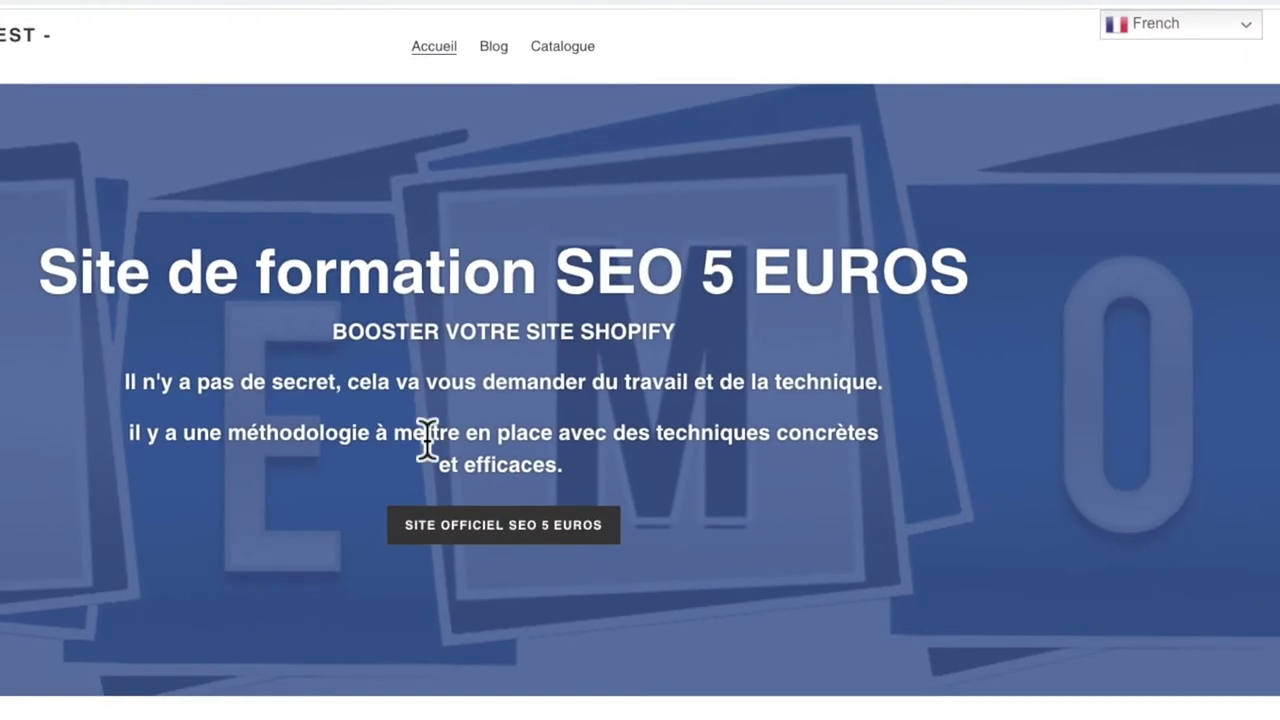
- Switch the storefront's language to English and check the translated home page down to the footer
click(1244, 27)
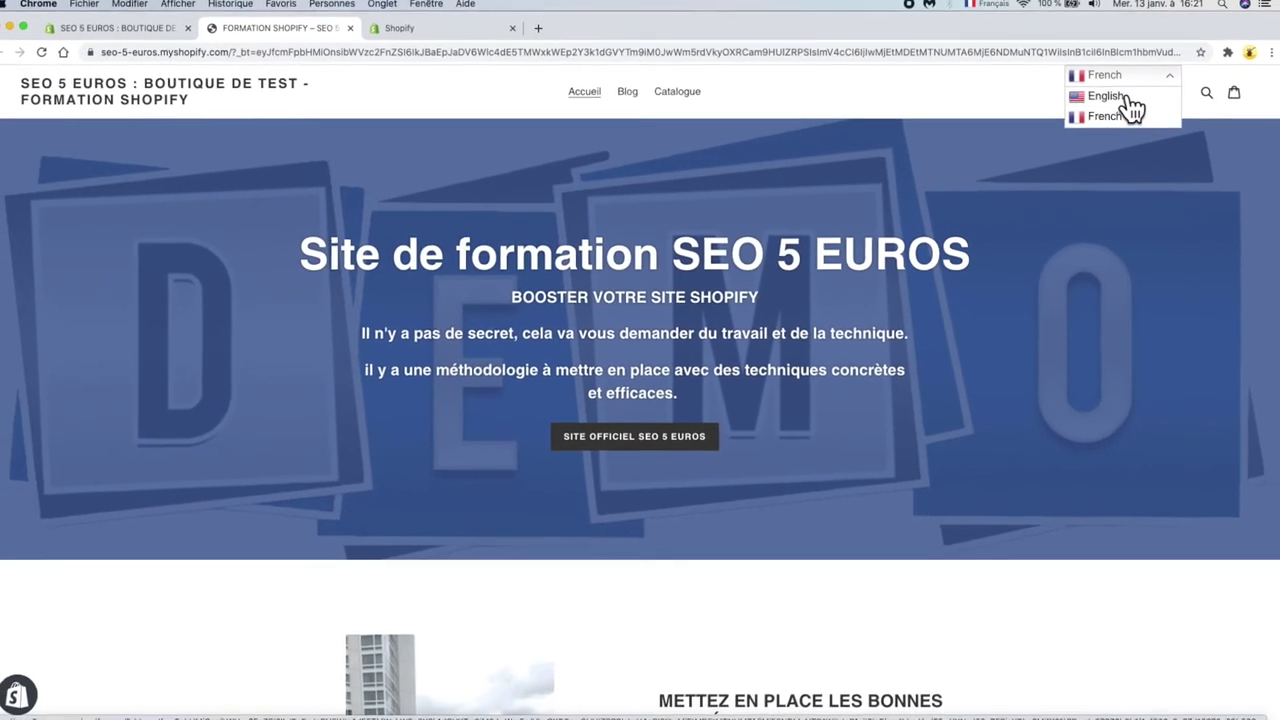
click(1127, 99)
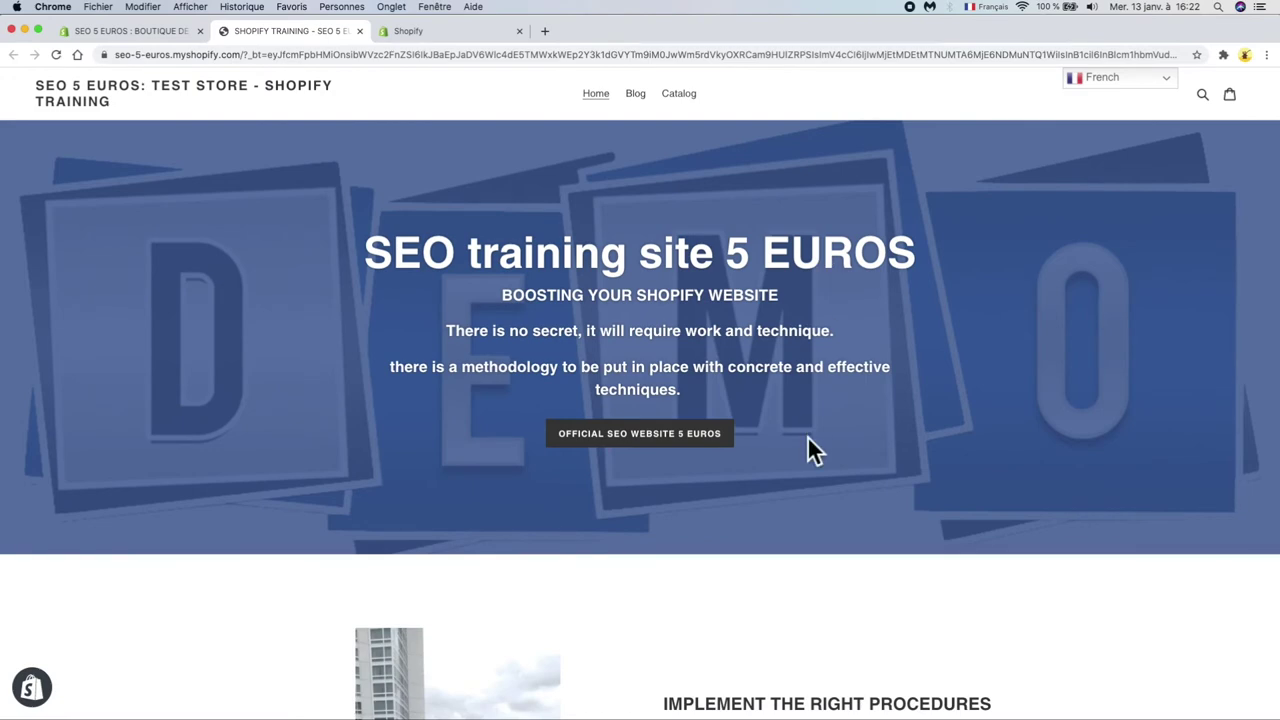
scroll(808, 438, down, 6)
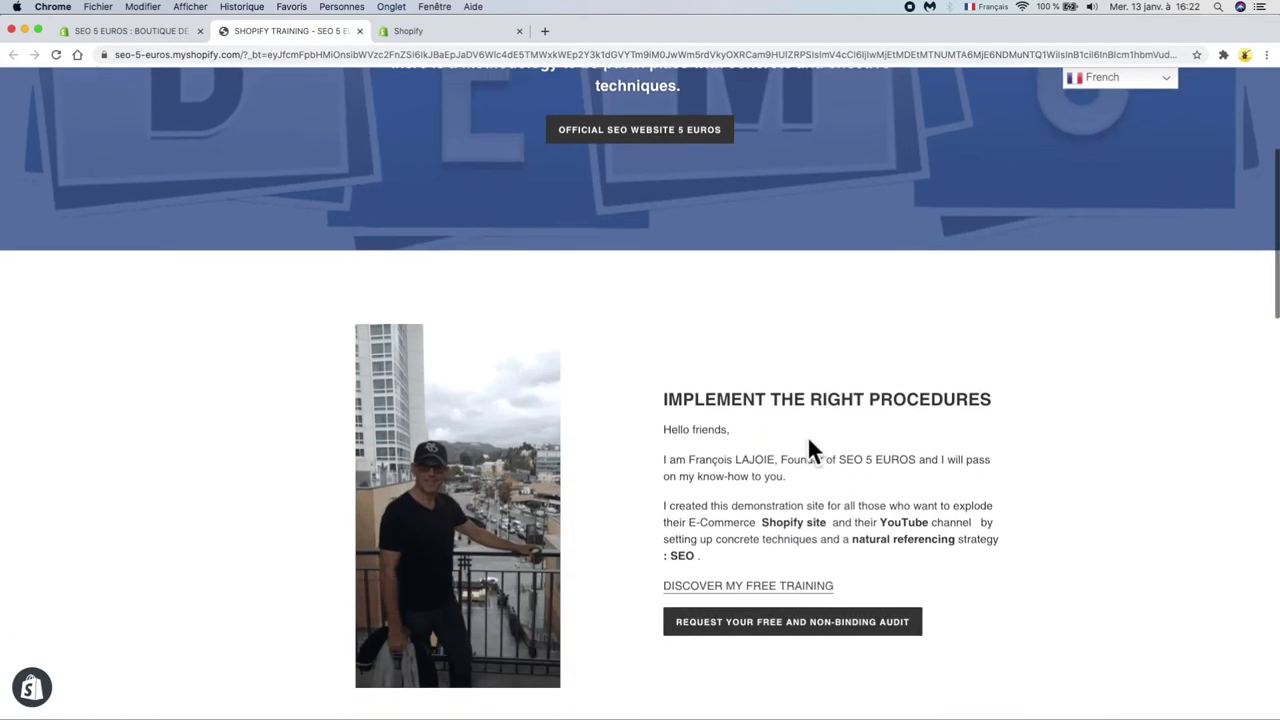
scroll(807, 452, down, 7)
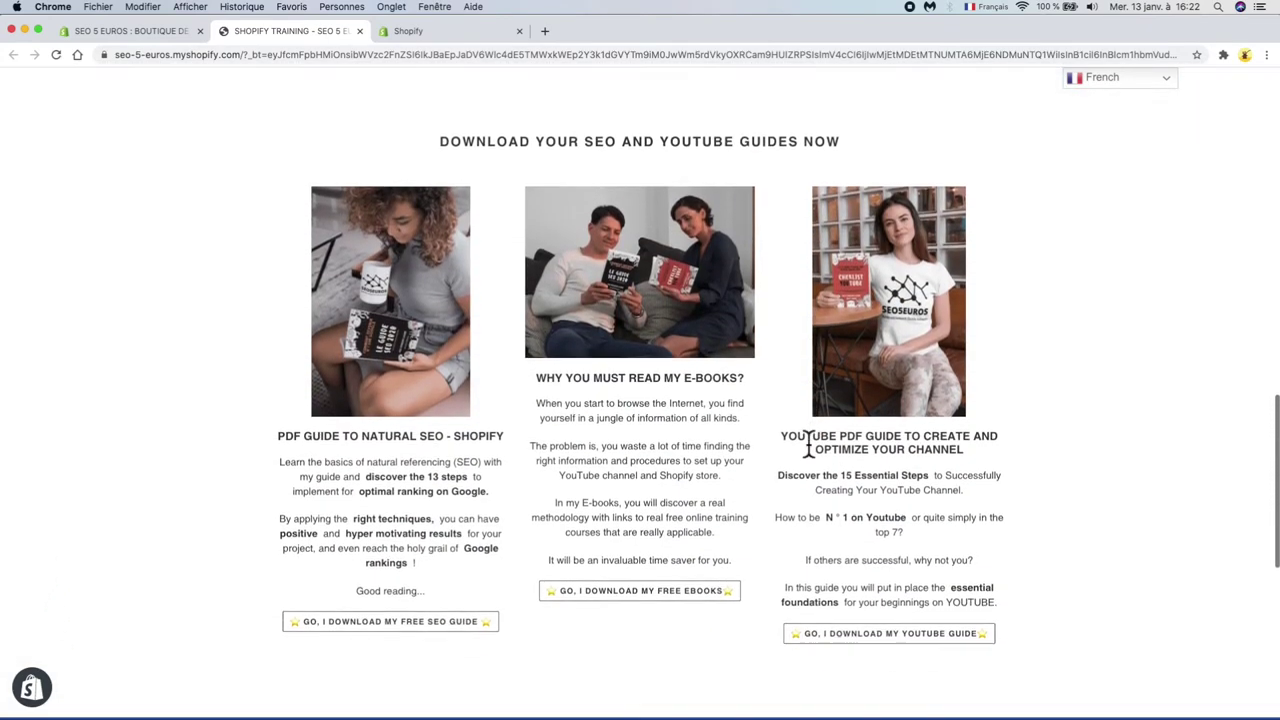
scroll(810, 450, down, 4)
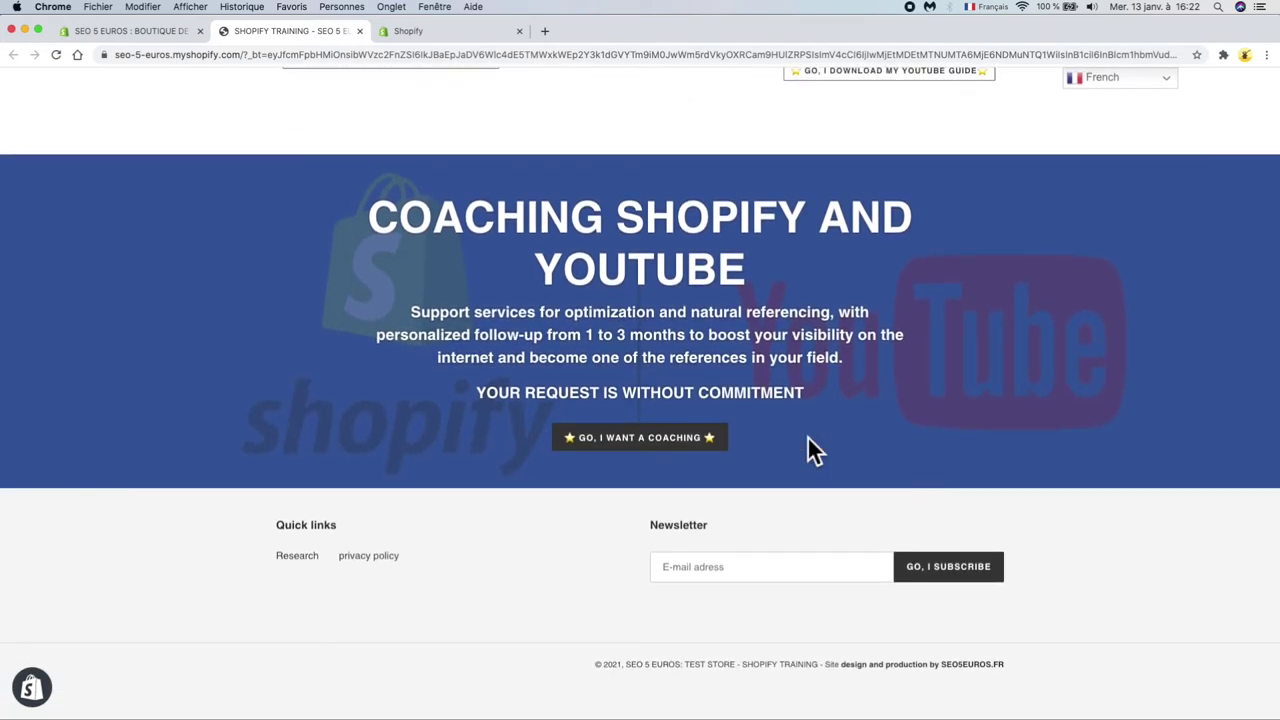
- Check the English translation of the storefront's blog and its article on getting Shopify customer reviews
scroll(810, 450, up, 15)
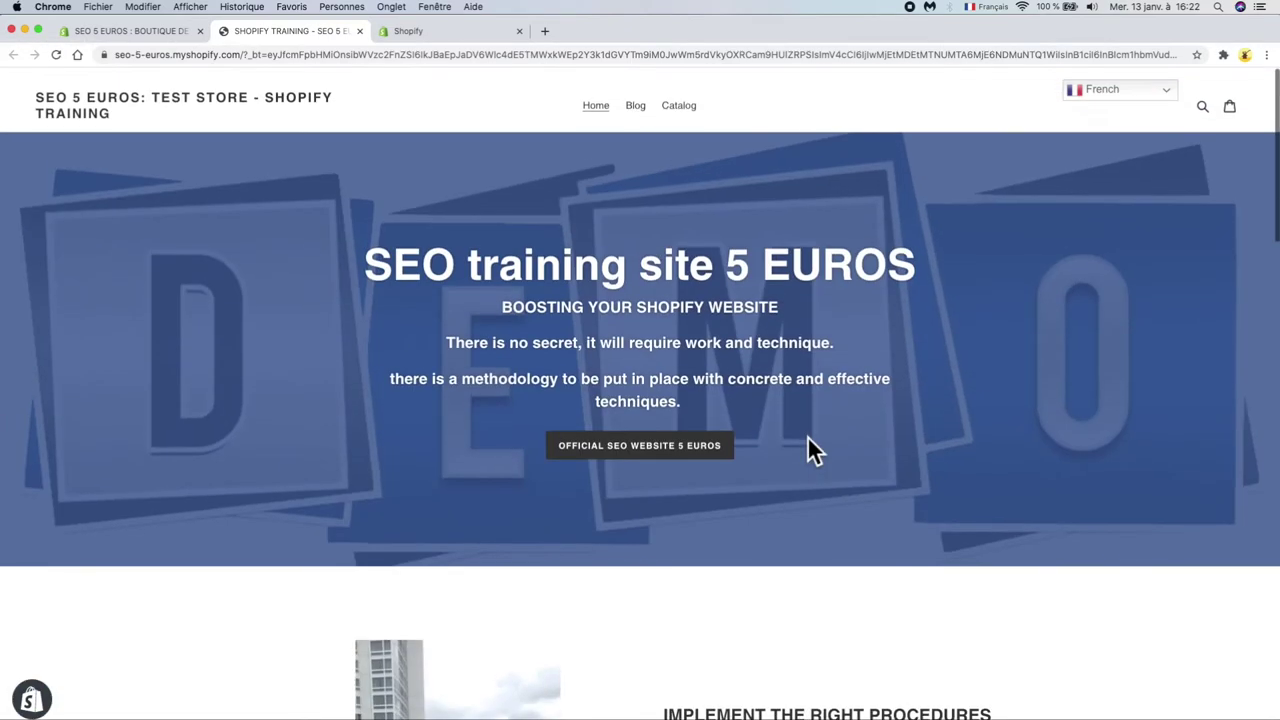
click(633, 101)
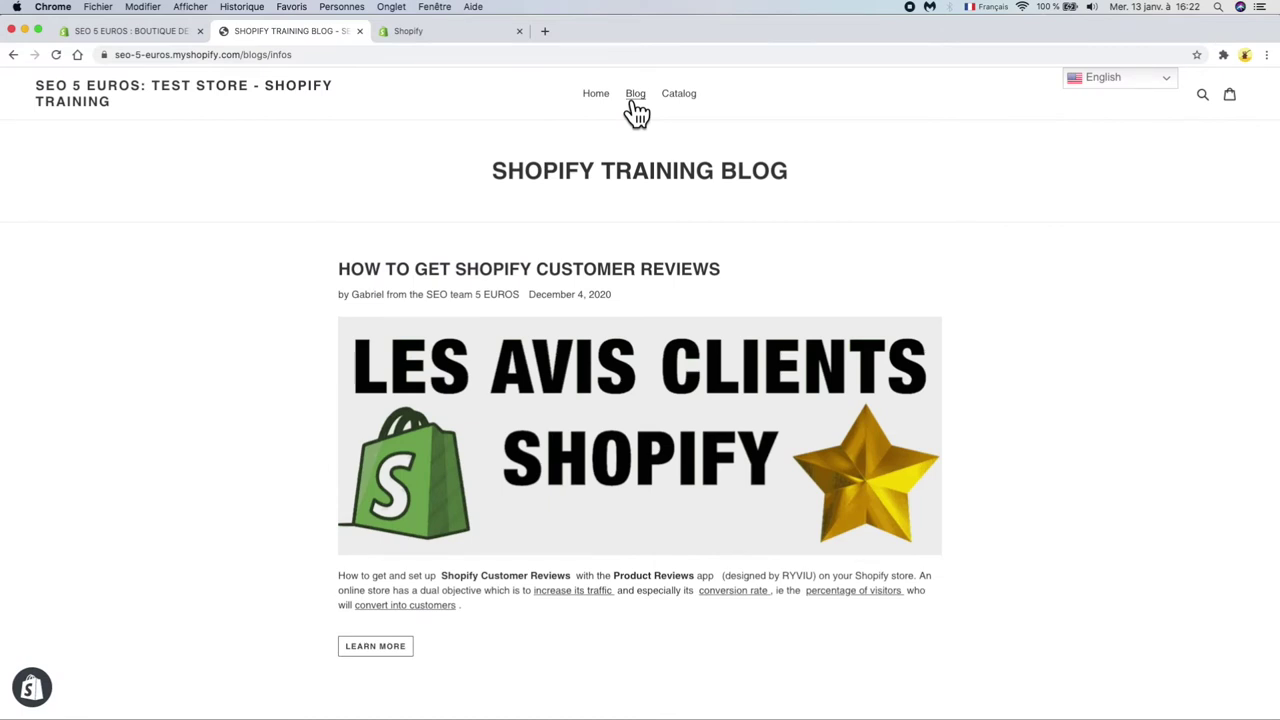
click(380, 648)
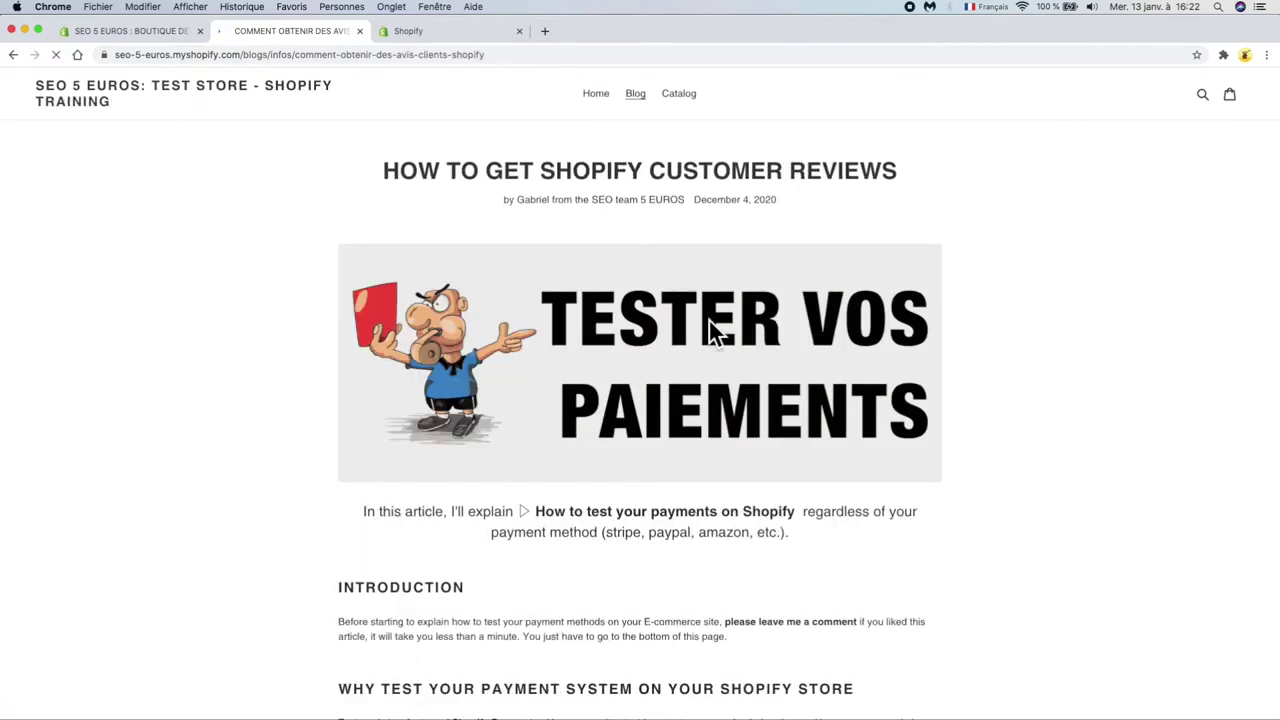
- Open the Shopify store creation support service from the catalog and check its translated product page down to the footer
click(682, 98)
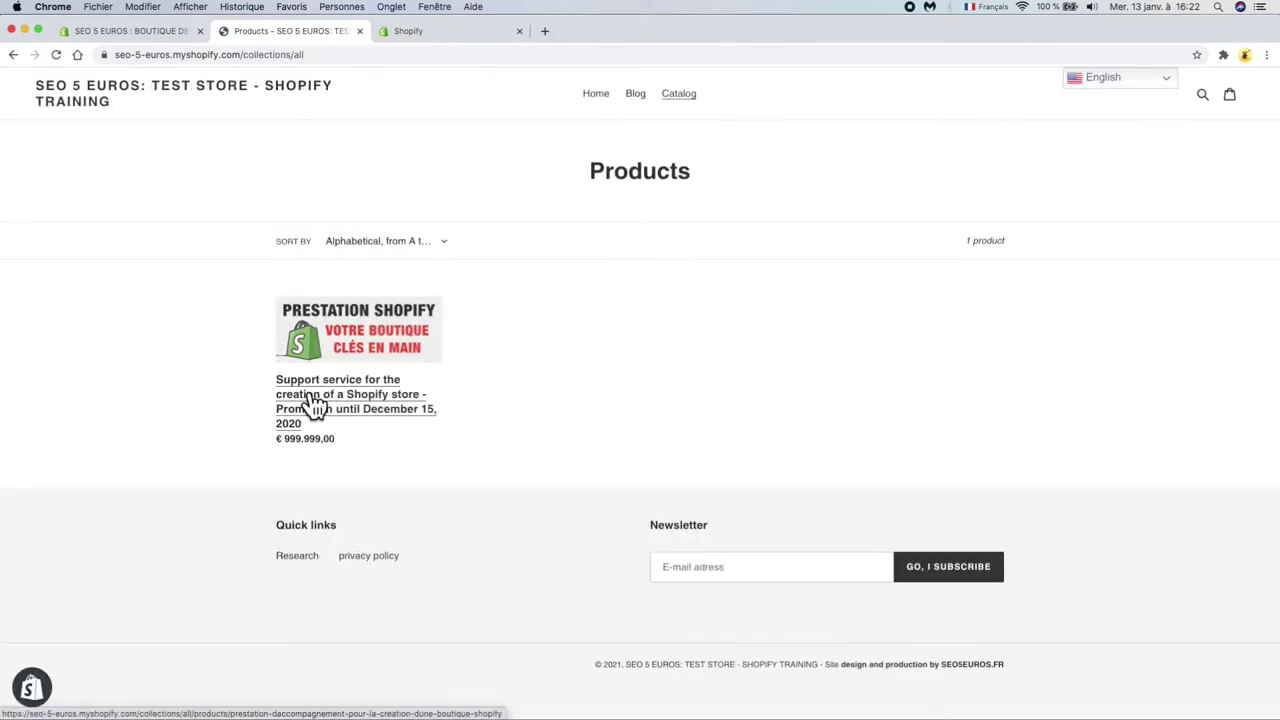
click(340, 327)
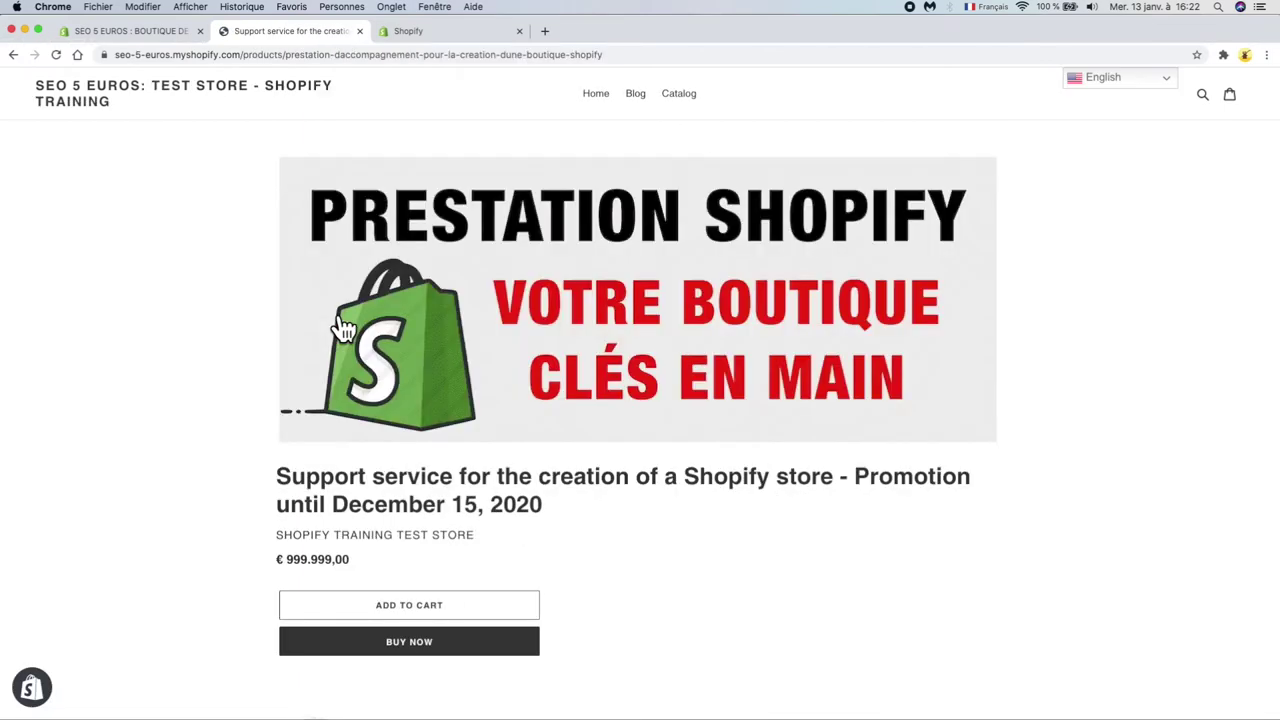
scroll(652, 480, down, 15)
scroll(652, 480, down, 20)
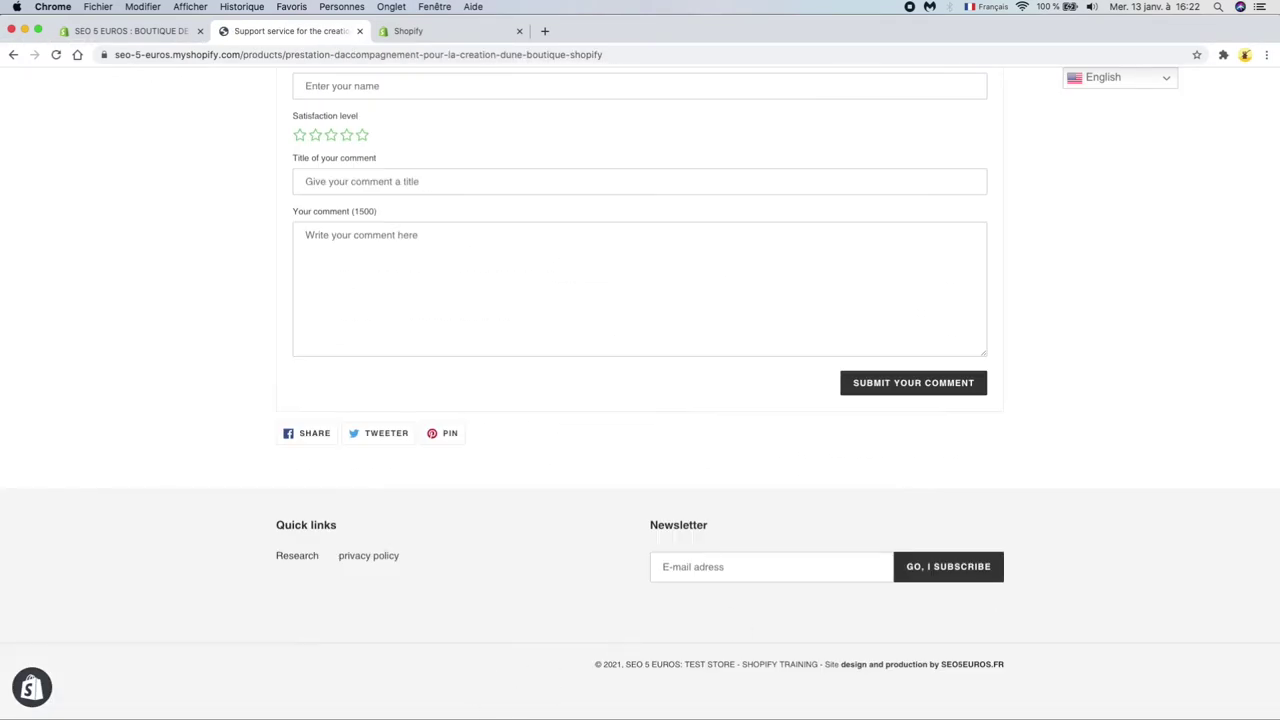
scroll(520, 397, up, 20)
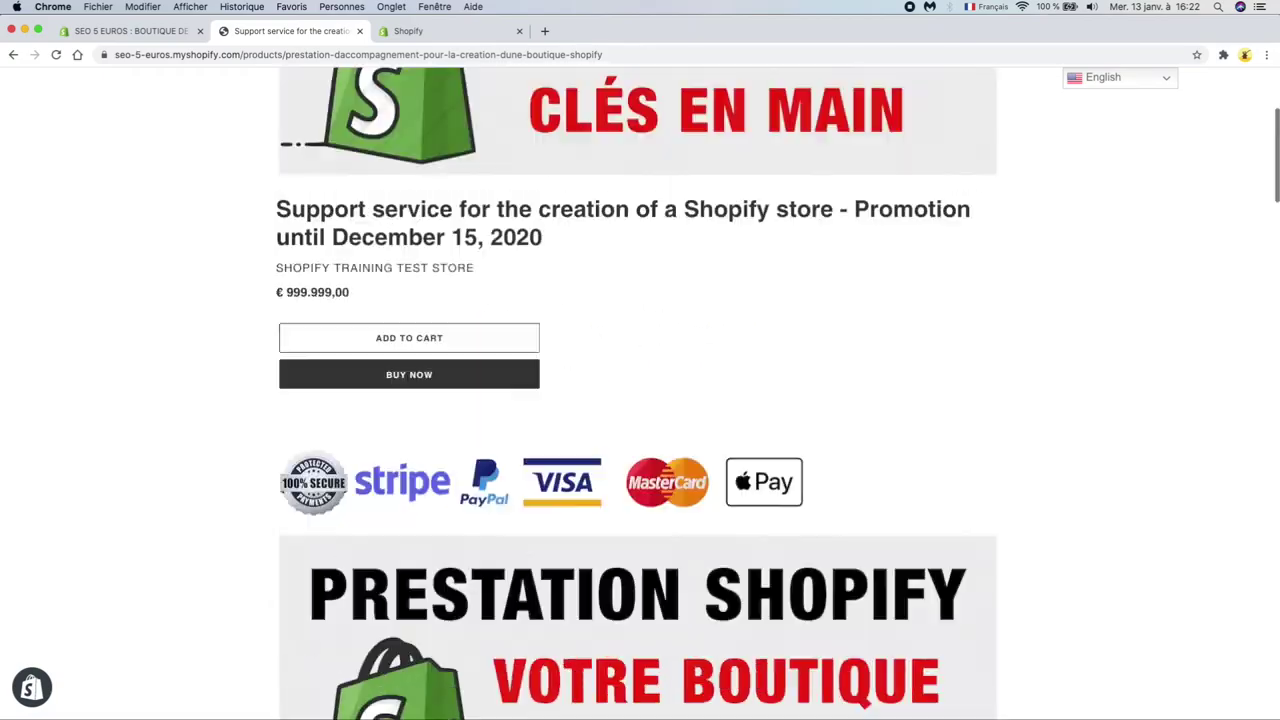